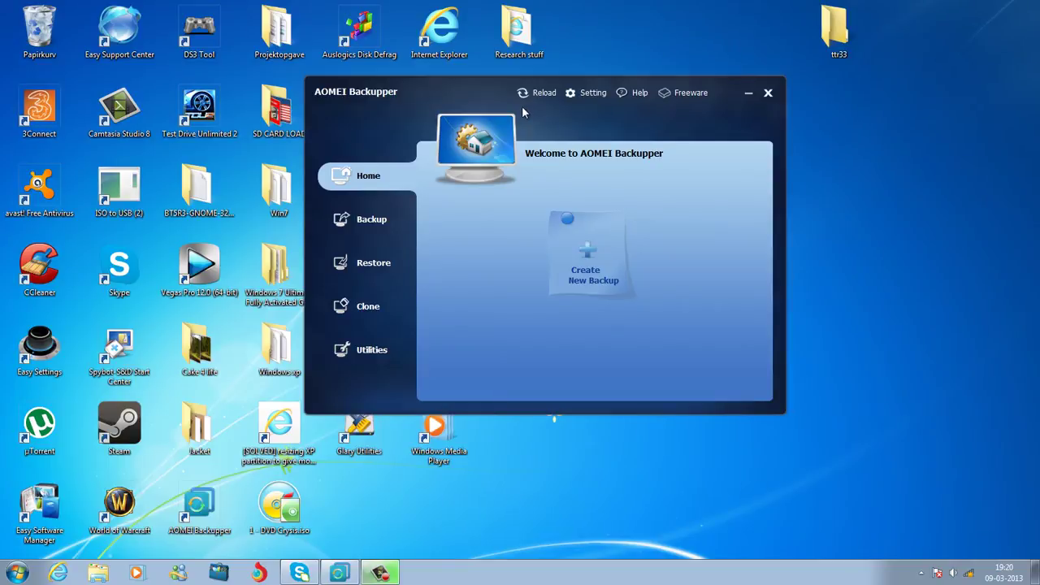
# Look over the backup types, then in Settings try 500 MB custom splitting and revert to automatic
pyautogui.click(587, 230)
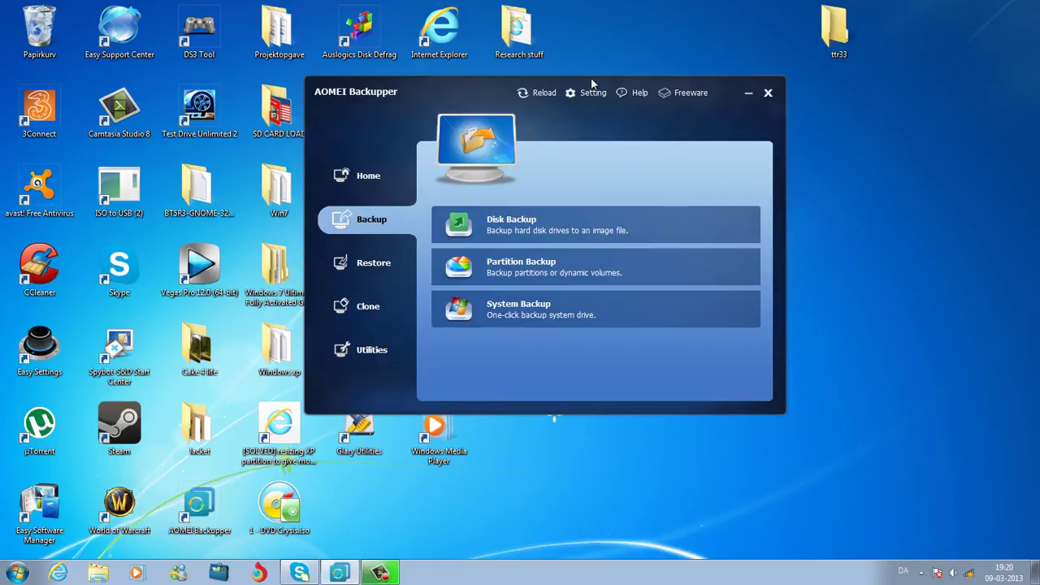
pyautogui.click(378, 182)
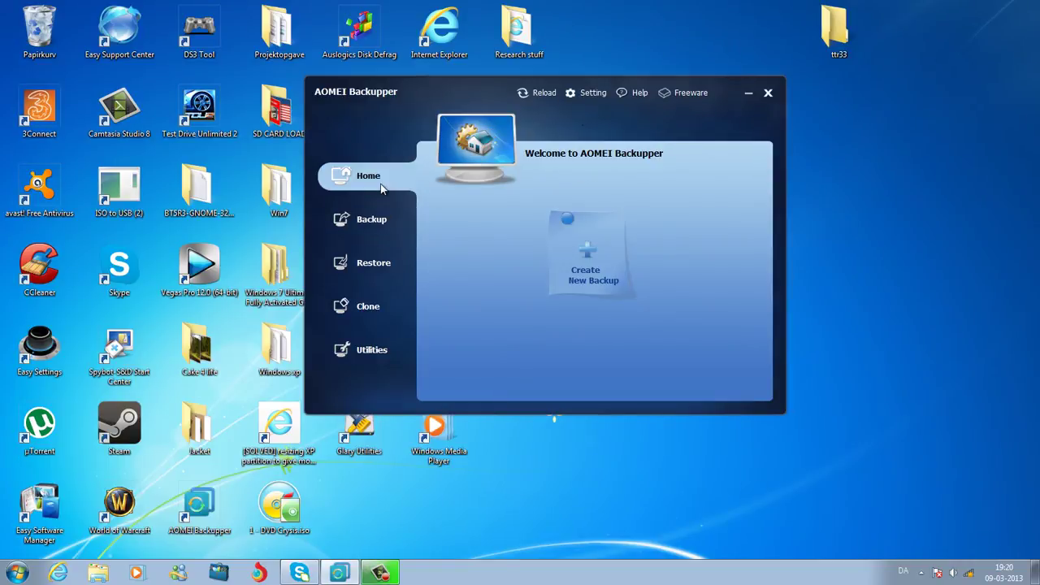
pyautogui.click(580, 94)
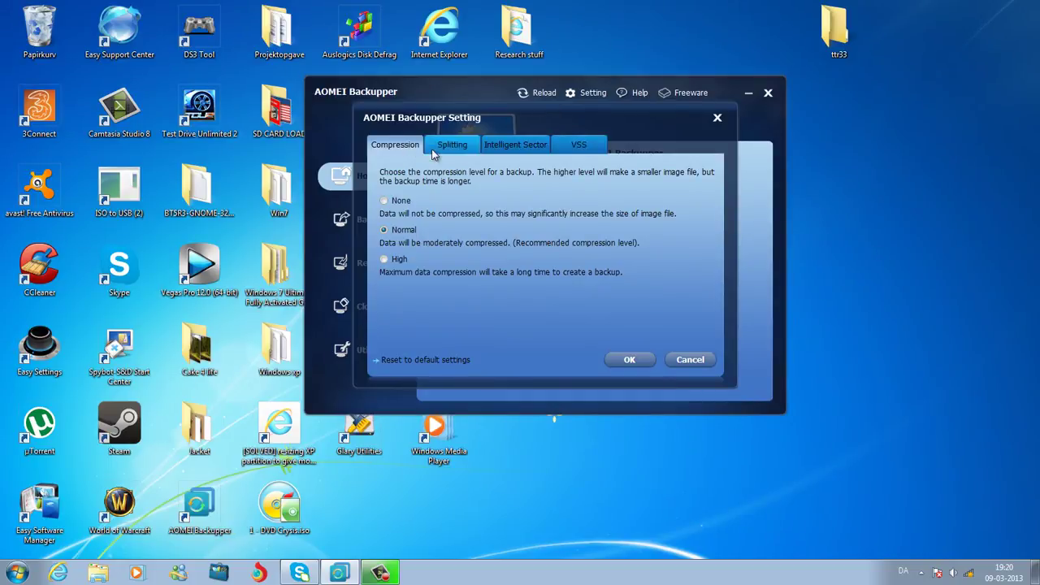
pyautogui.click(471, 140)
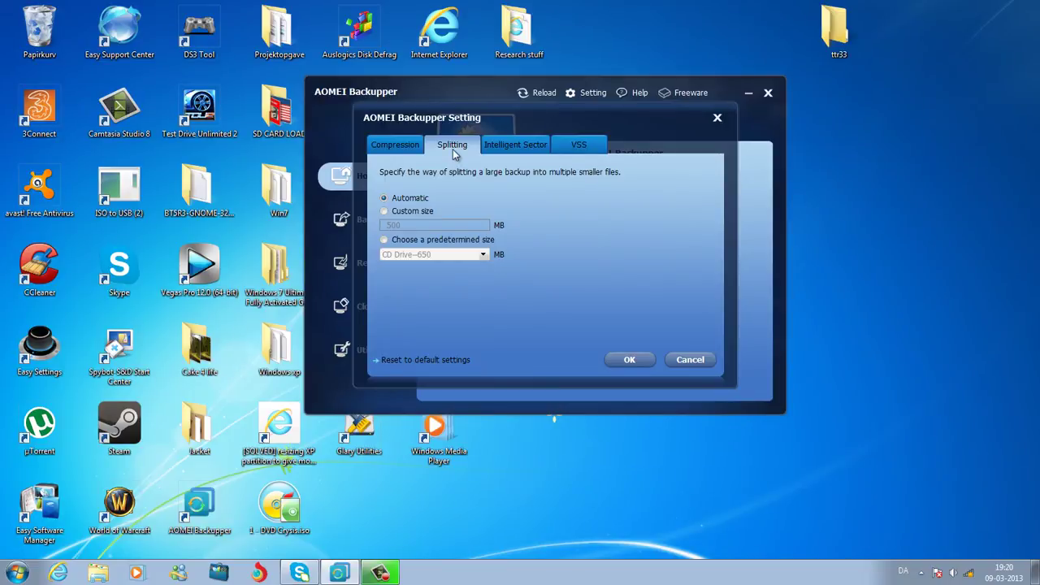
pyautogui.click(432, 211)
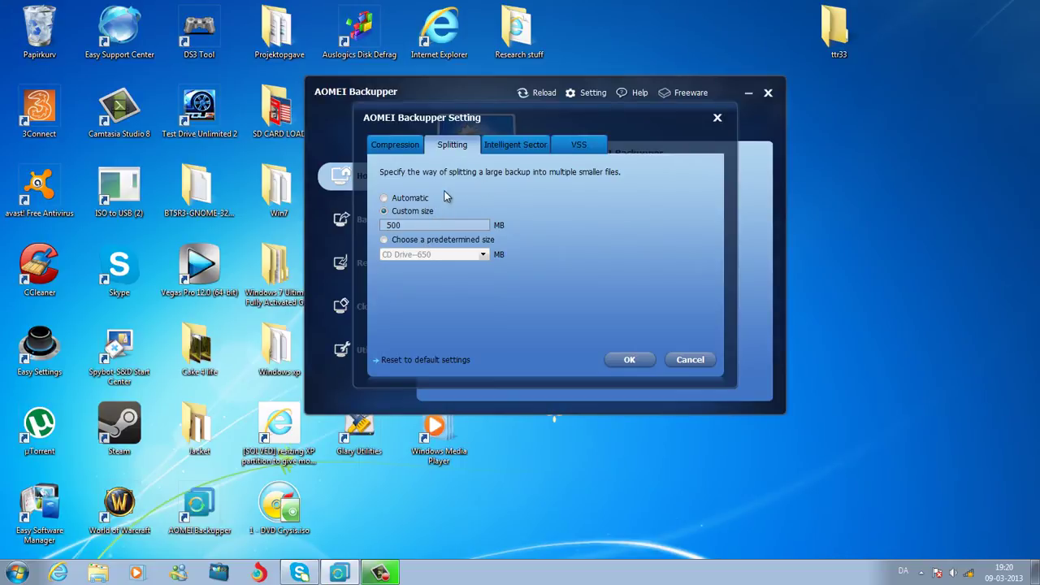
pyautogui.click(430, 199)
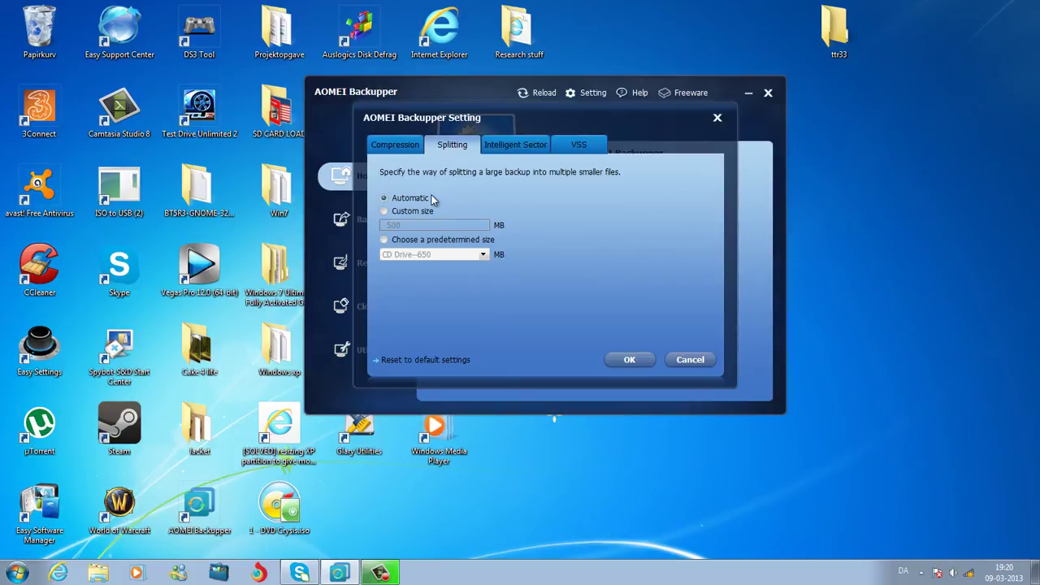
# Check the Intelligent Sector and VSS options, then confirm automatic splitting is still kept
pyautogui.click(516, 145)
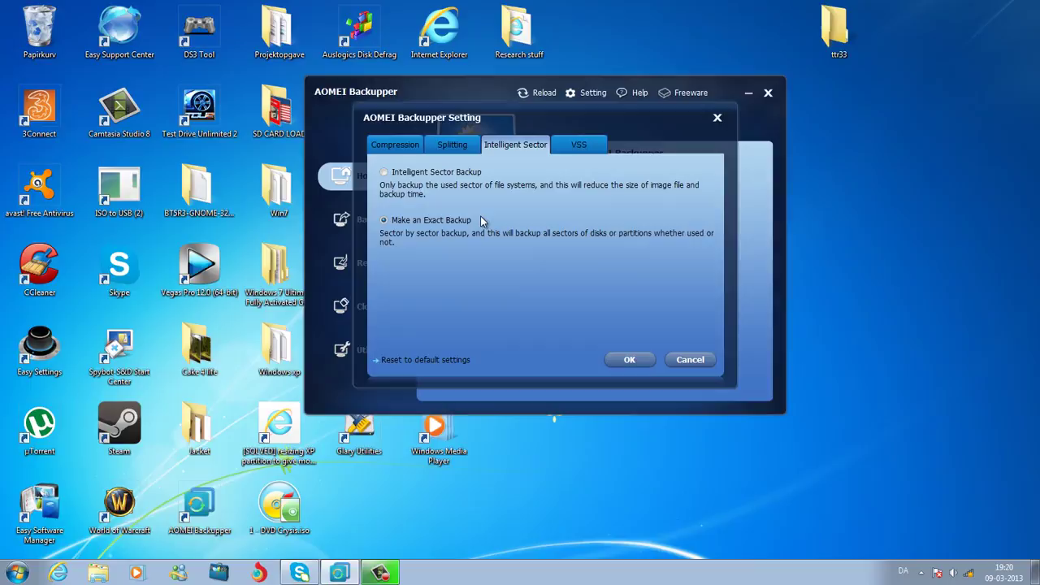
pyautogui.click(577, 144)
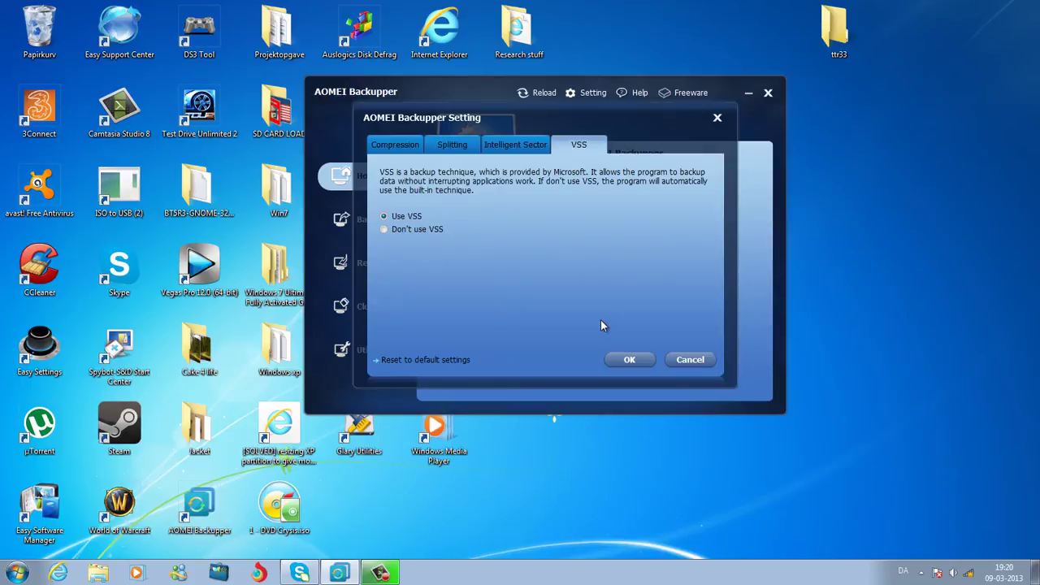
pyautogui.click(630, 359)
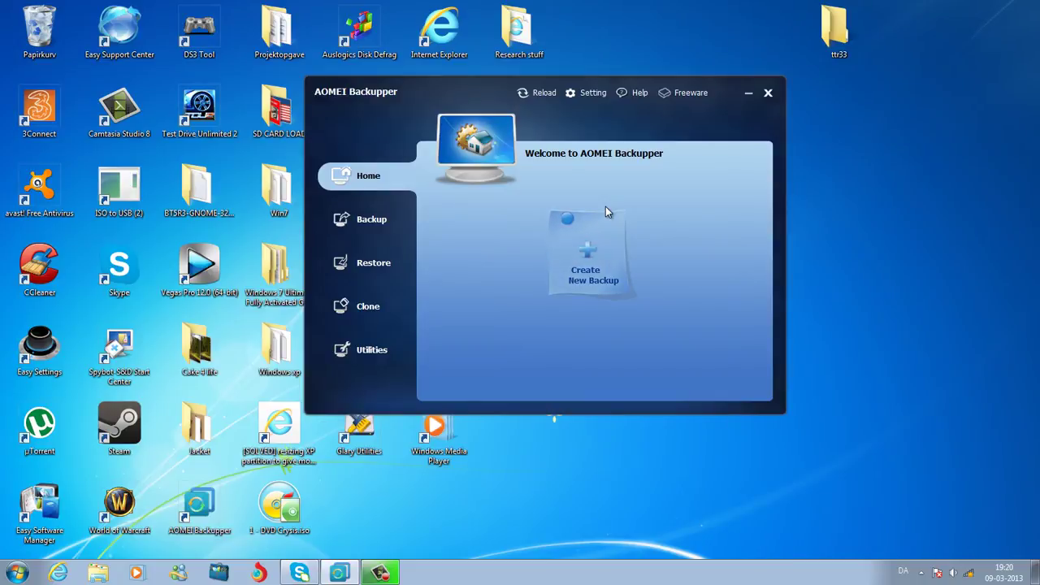
pyautogui.click(593, 93)
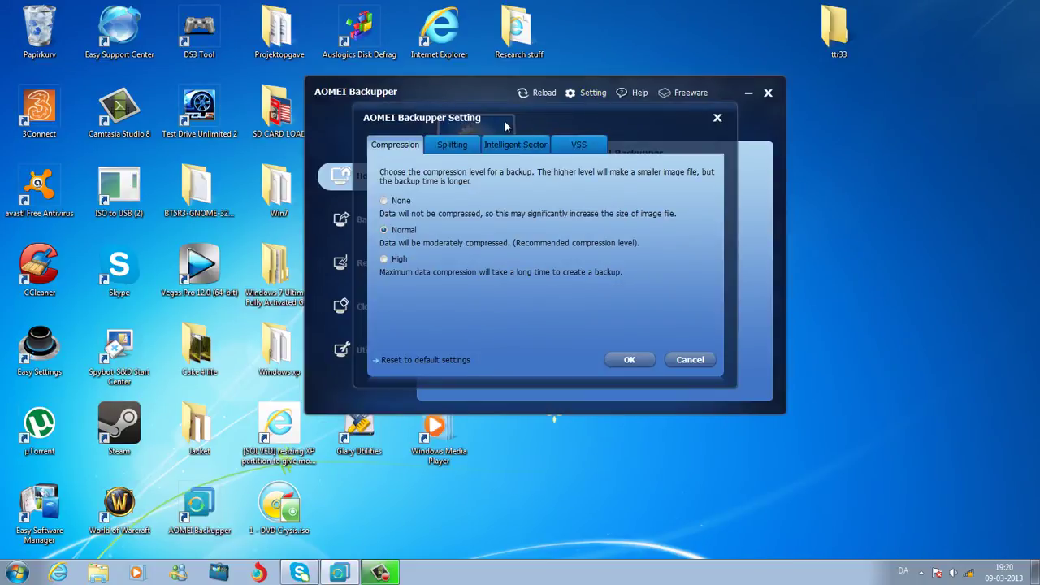
pyautogui.click(466, 147)
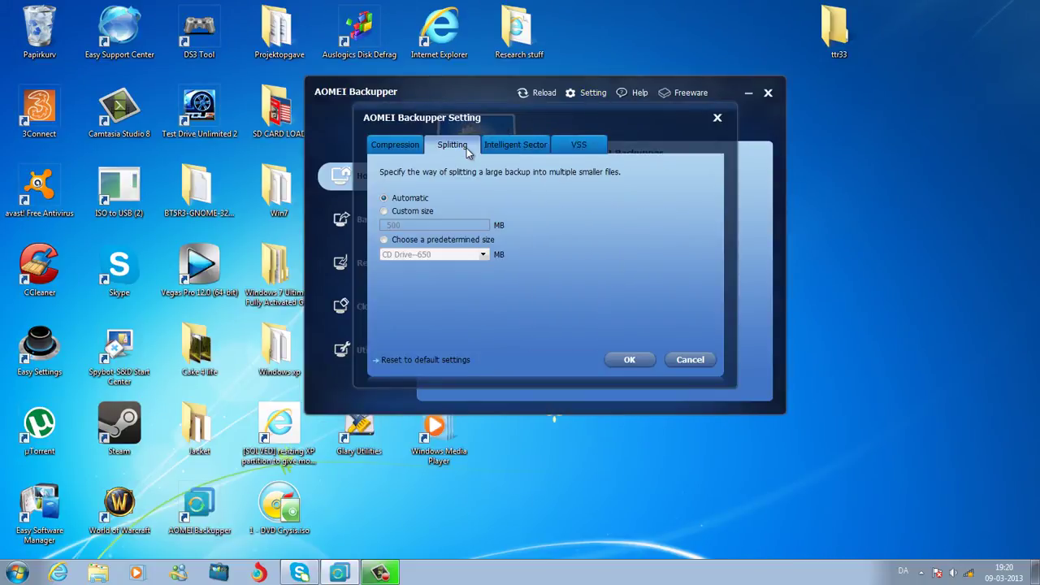
pyautogui.click(619, 359)
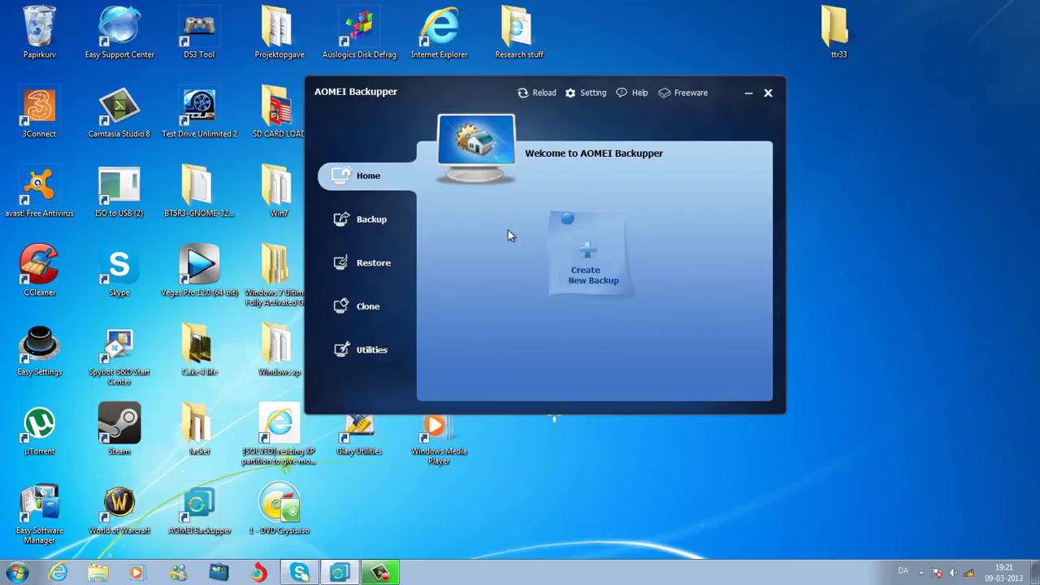
# Preview the Disk Backup wizard, picking Disk0 and then cancelling back to the backup types
pyautogui.click(602, 272)
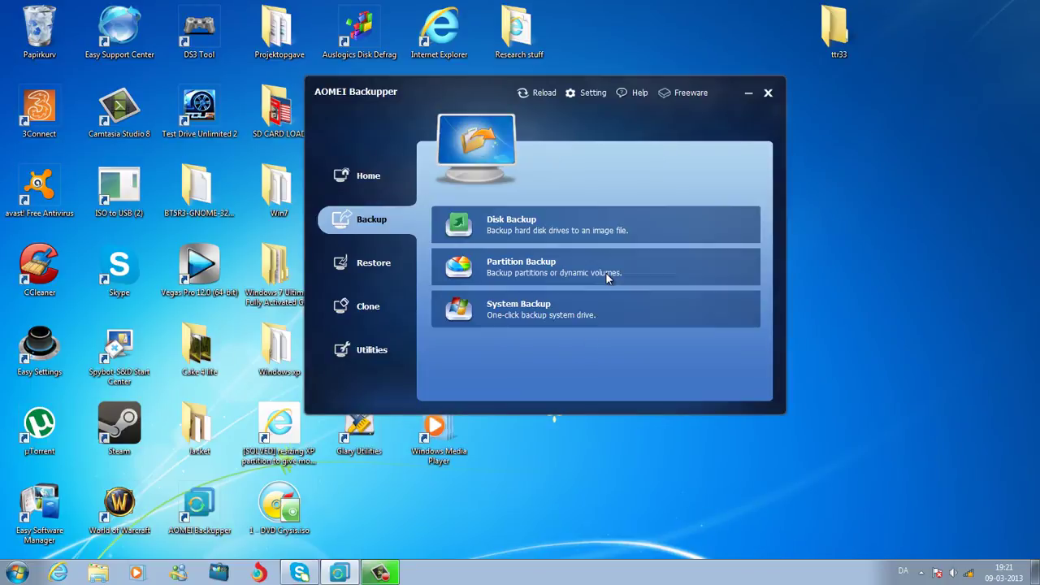
pyautogui.click(524, 235)
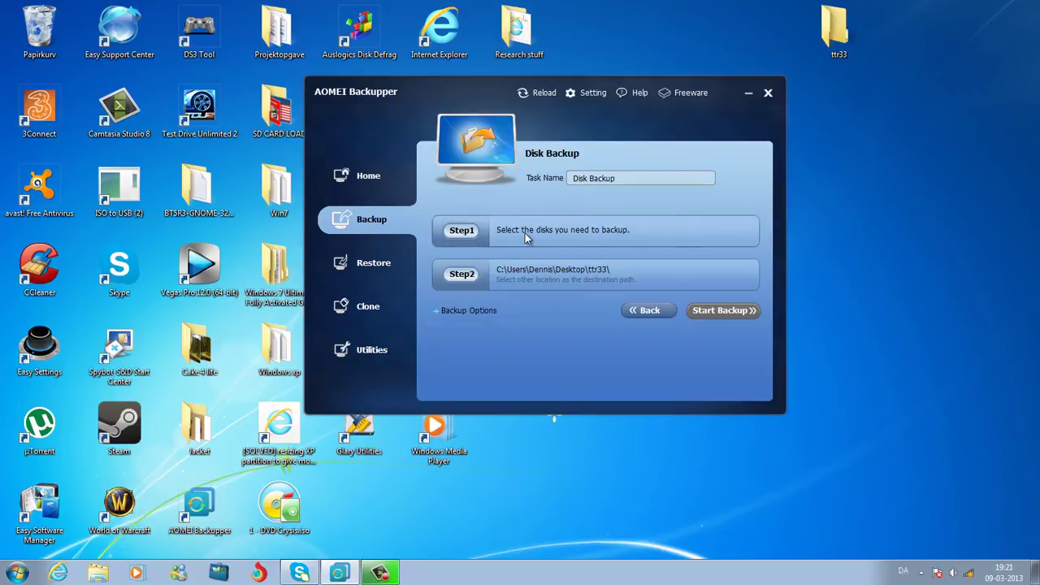
pyautogui.click(525, 234)
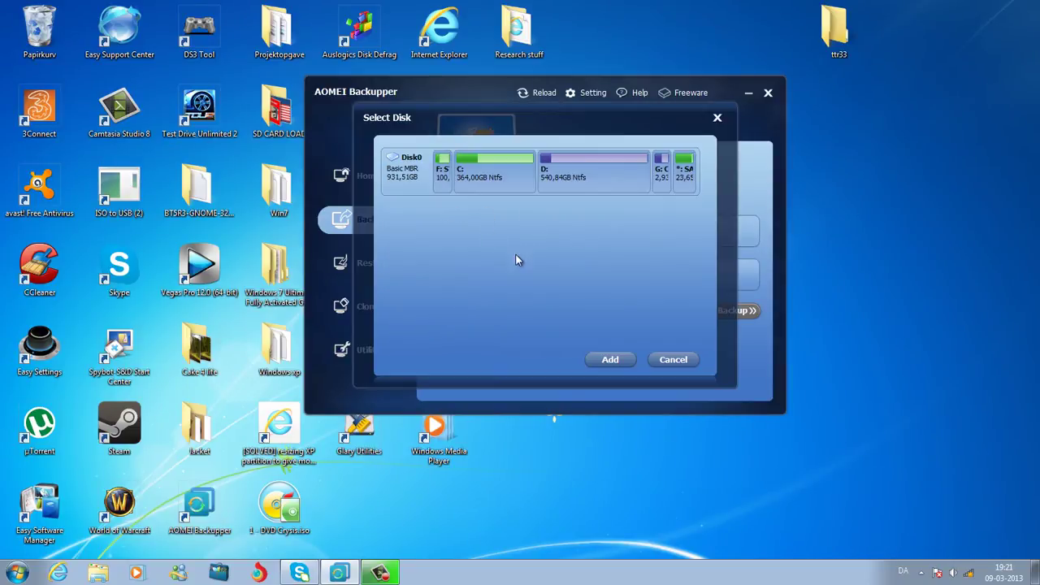
pyautogui.click(421, 183)
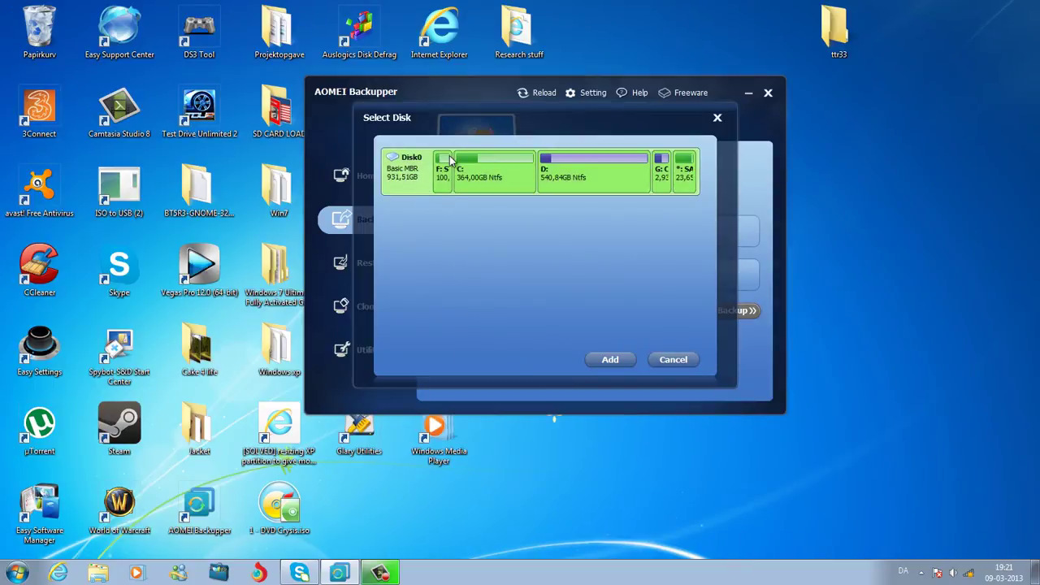
pyautogui.click(692, 360)
pyautogui.click(647, 310)
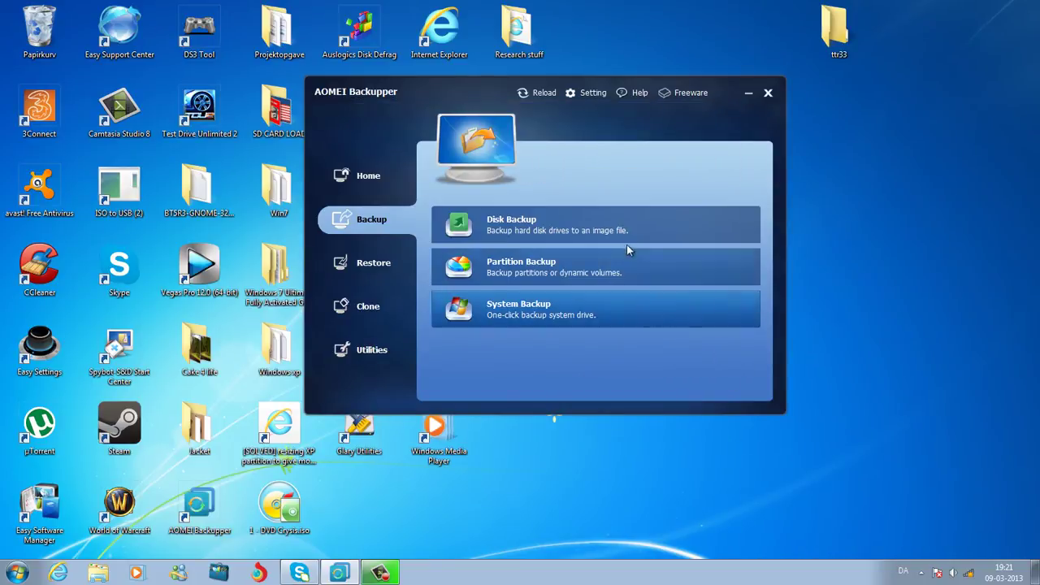
# Preview the Partition Backup and System Backup wizards without choosing a source
pyautogui.click(633, 258)
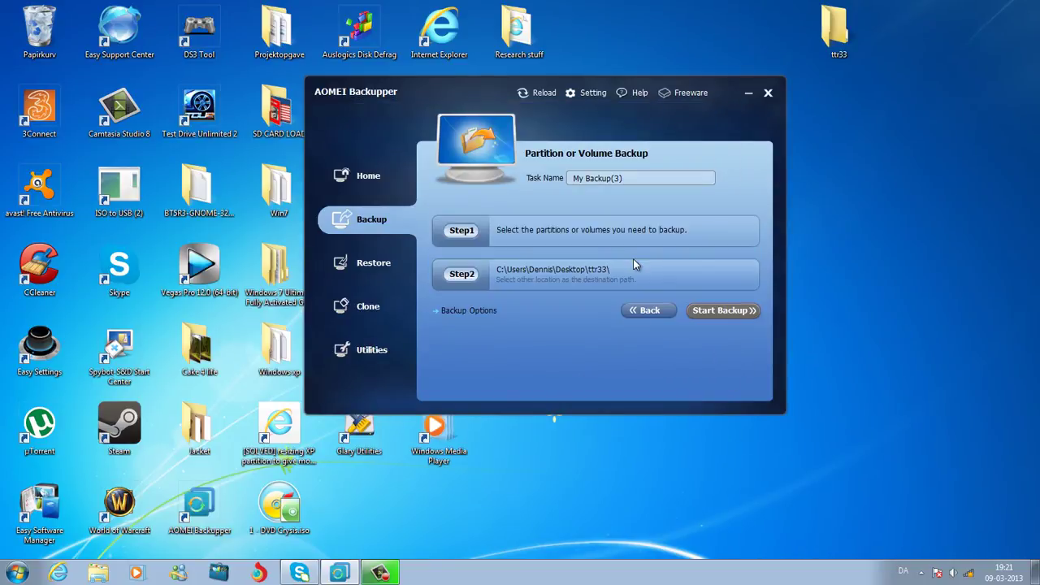
pyautogui.click(499, 235)
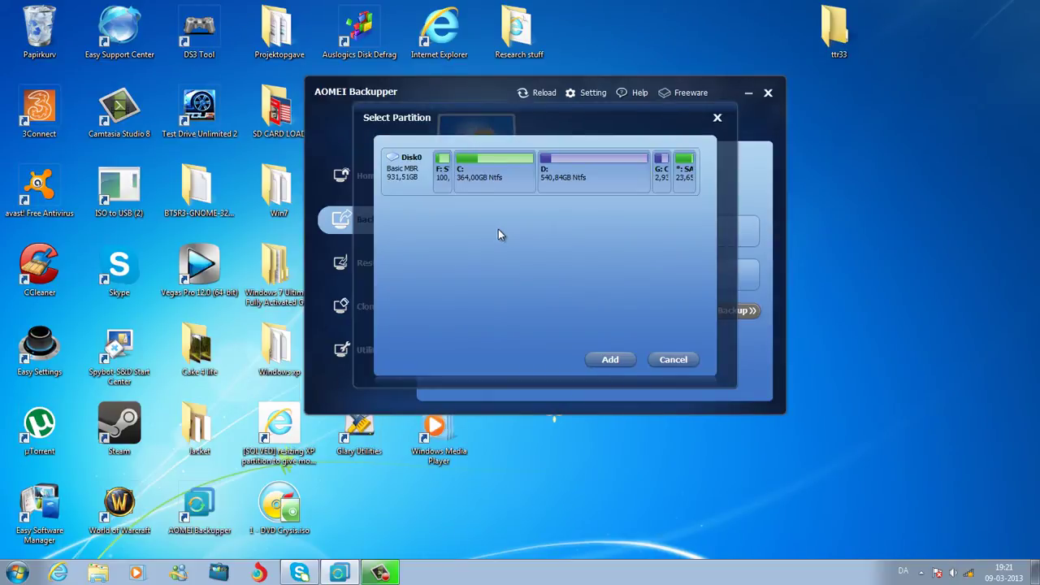
pyautogui.click(671, 358)
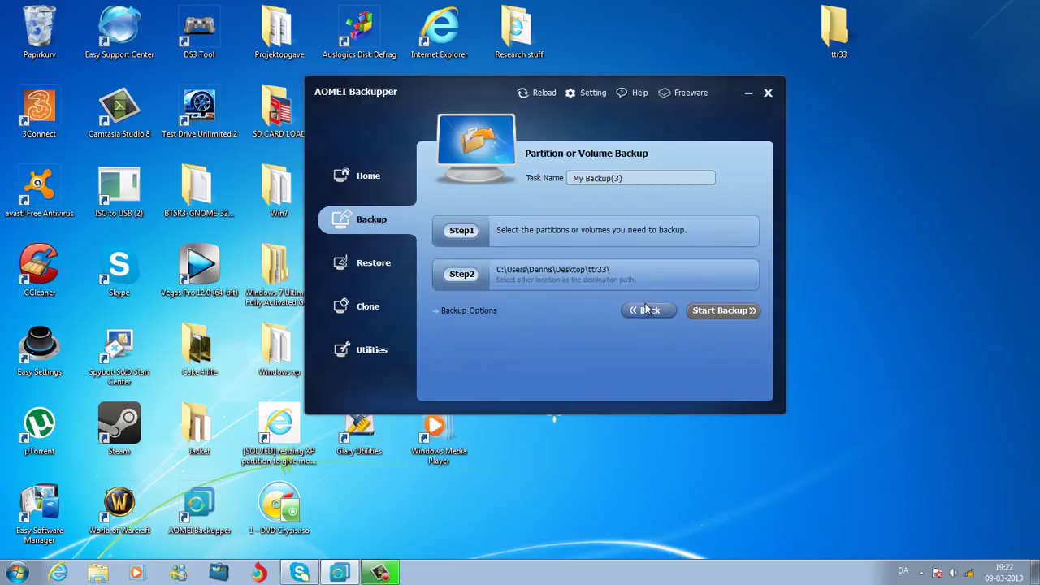
pyautogui.click(646, 309)
pyautogui.click(603, 301)
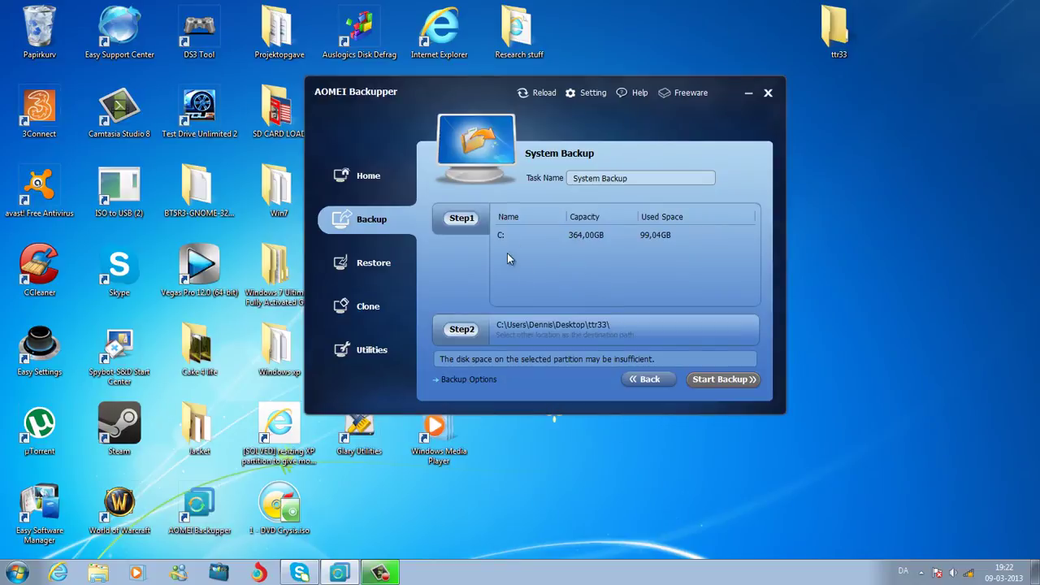
pyautogui.click(661, 378)
# Add the G: Cake partition as the source of the partition backup
pyautogui.click(579, 280)
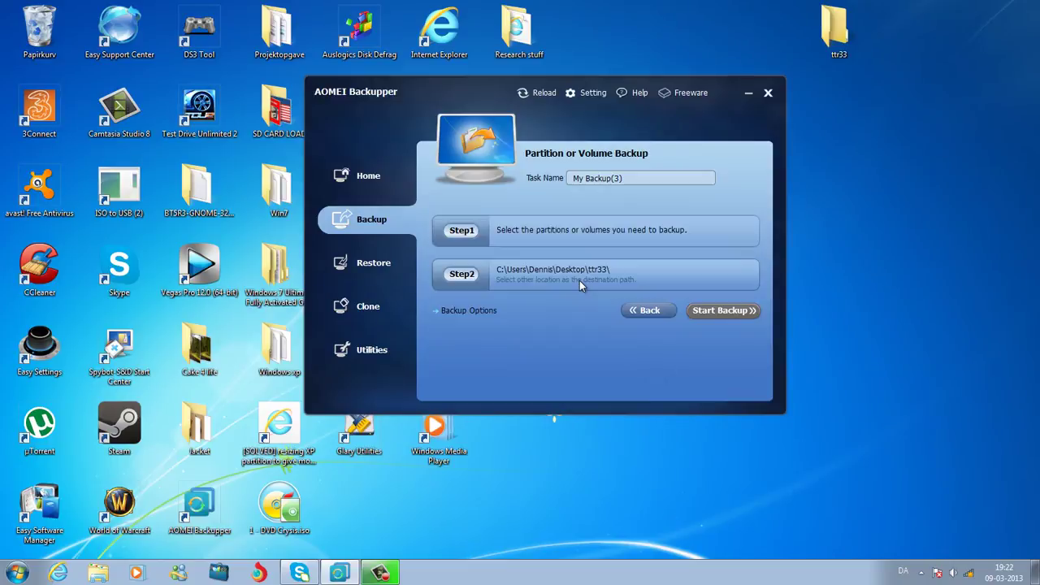
pyautogui.click(563, 233)
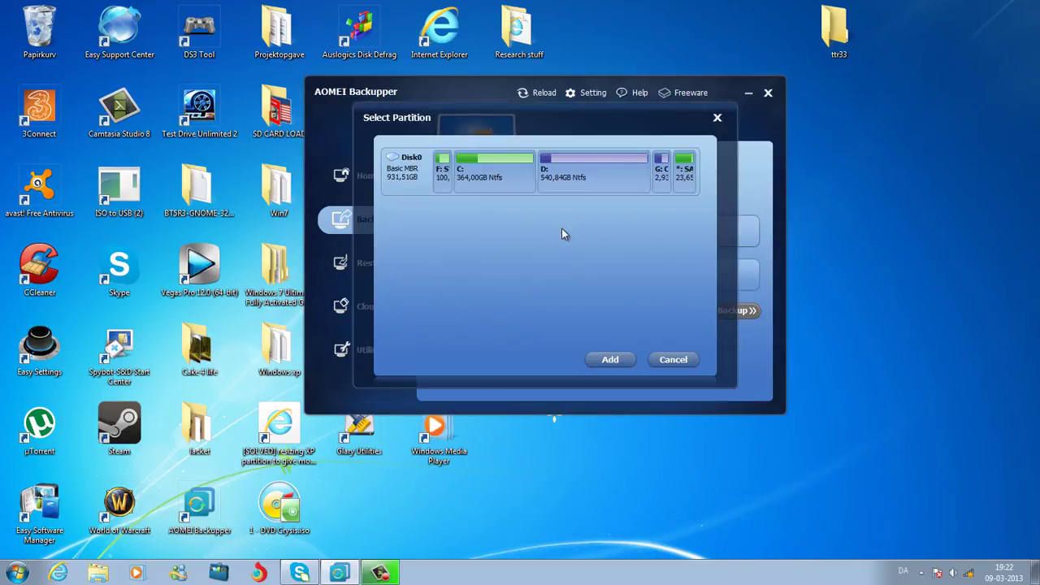
pyautogui.click(662, 175)
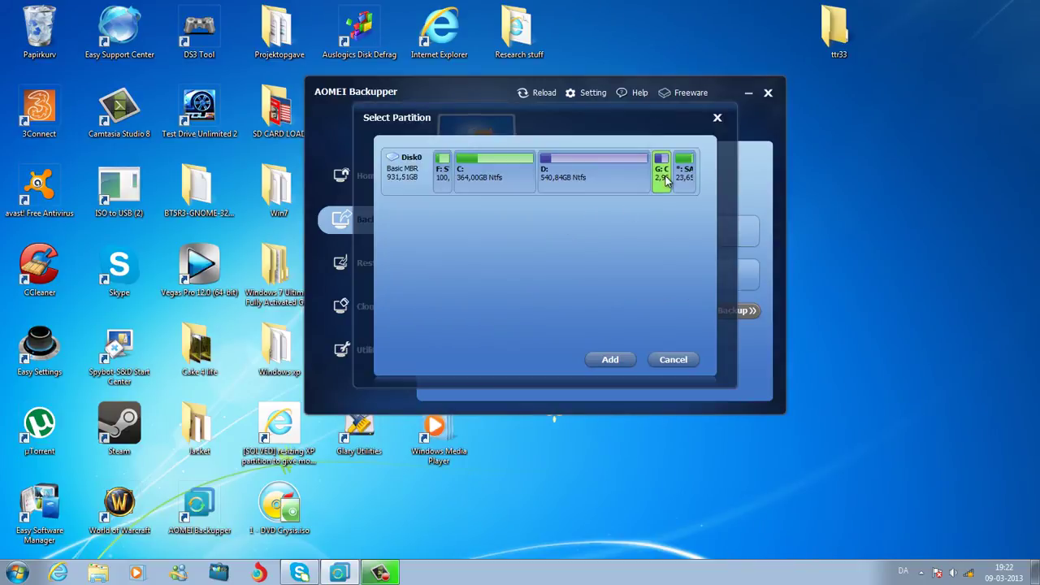
pyautogui.click(610, 359)
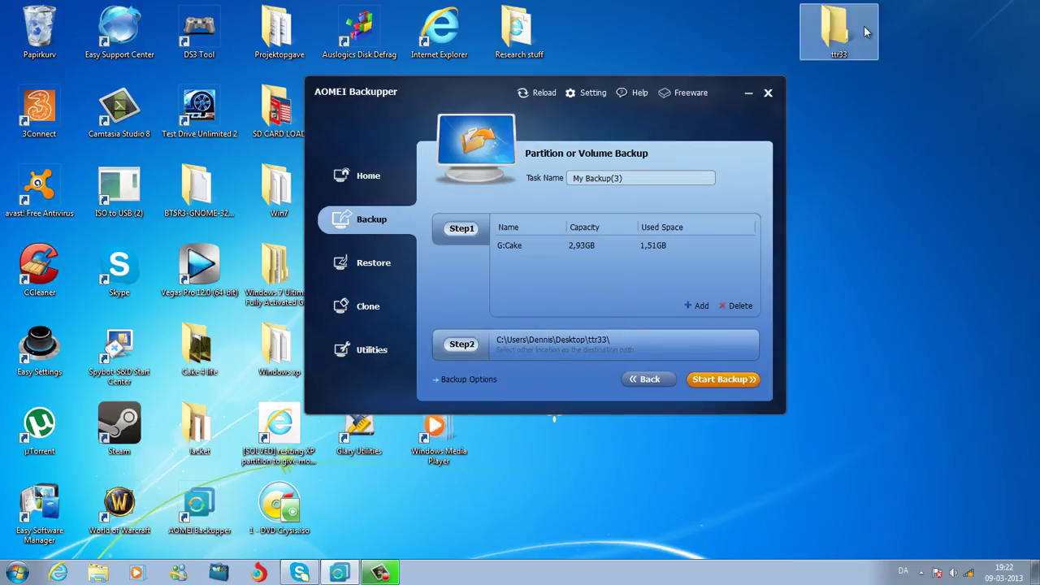
# Keep the ttr33 desktop folder as the backup destination, then open Backup Options
pyautogui.click(633, 352)
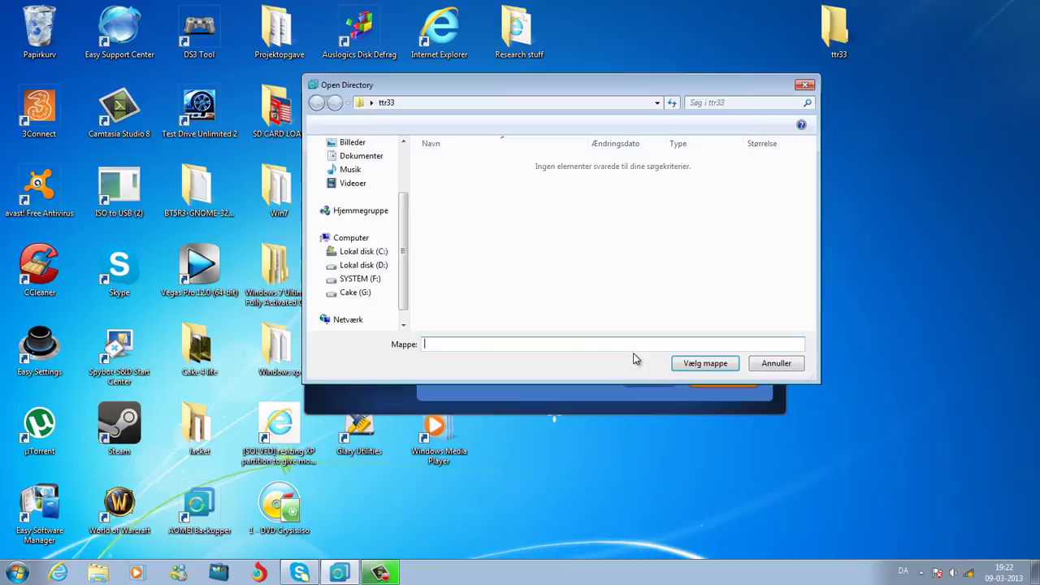
pyautogui.click(762, 368)
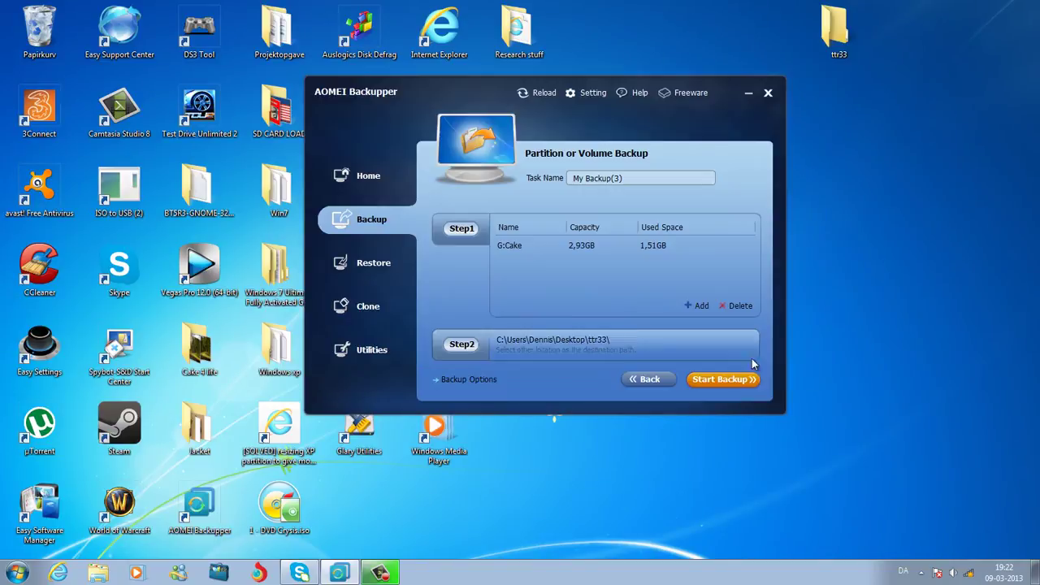
pyautogui.click(612, 349)
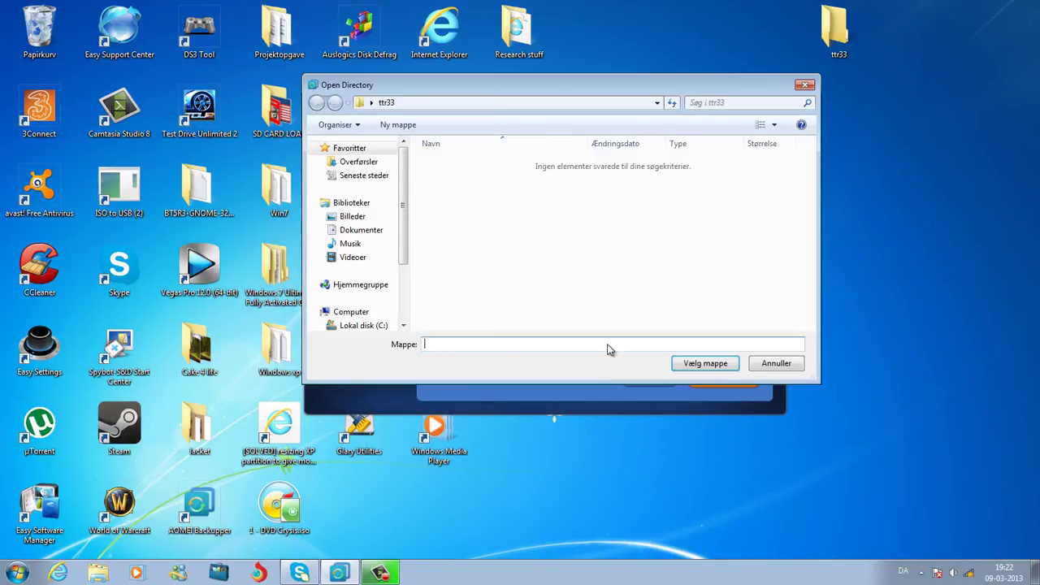
pyautogui.click(755, 372)
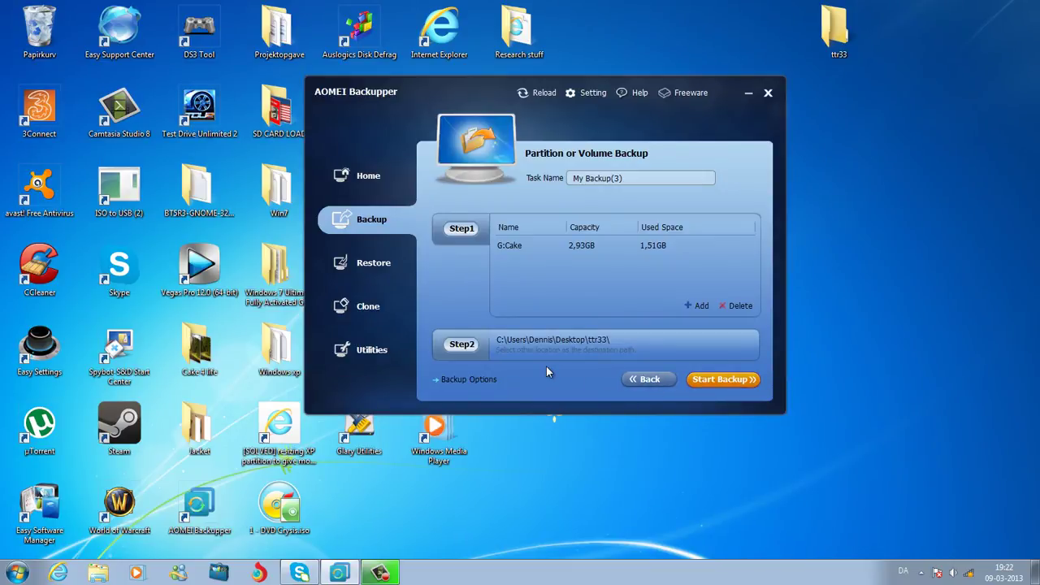
pyautogui.click(452, 378)
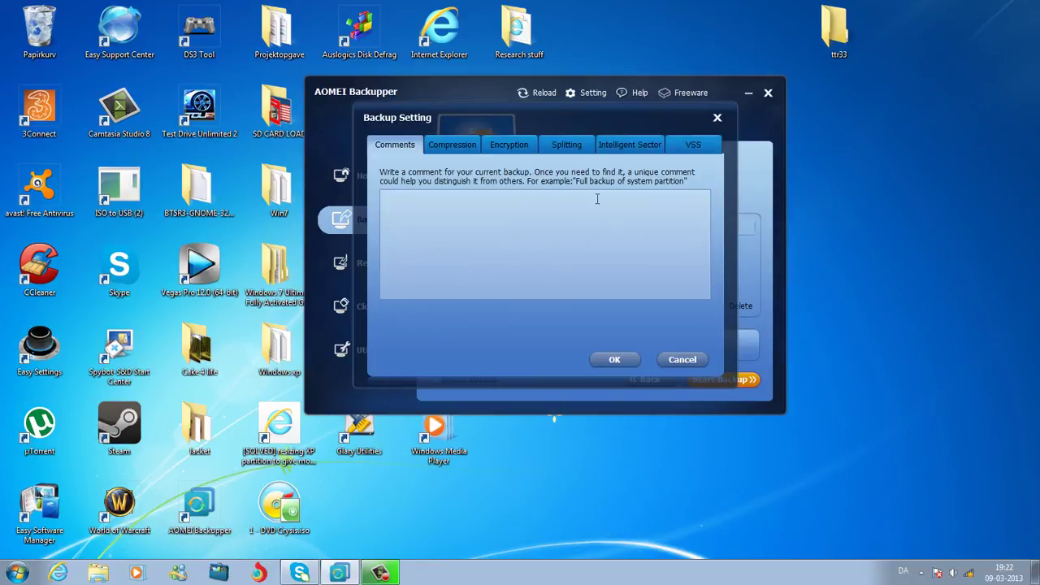
# Review compression and encryption without enabling them, then back up G:Cake as My Backup(3)
pyautogui.click(472, 149)
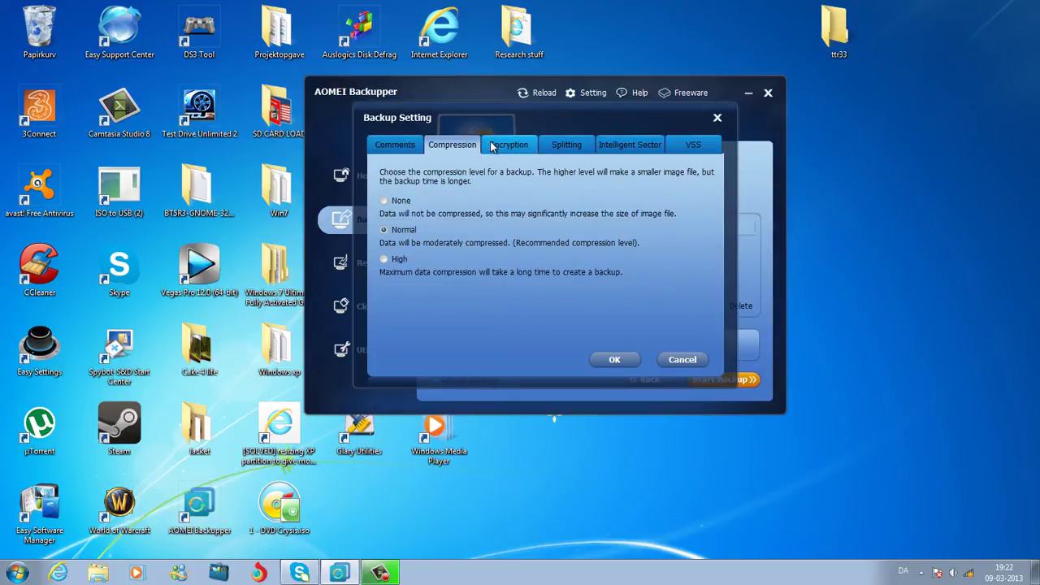
pyautogui.click(493, 146)
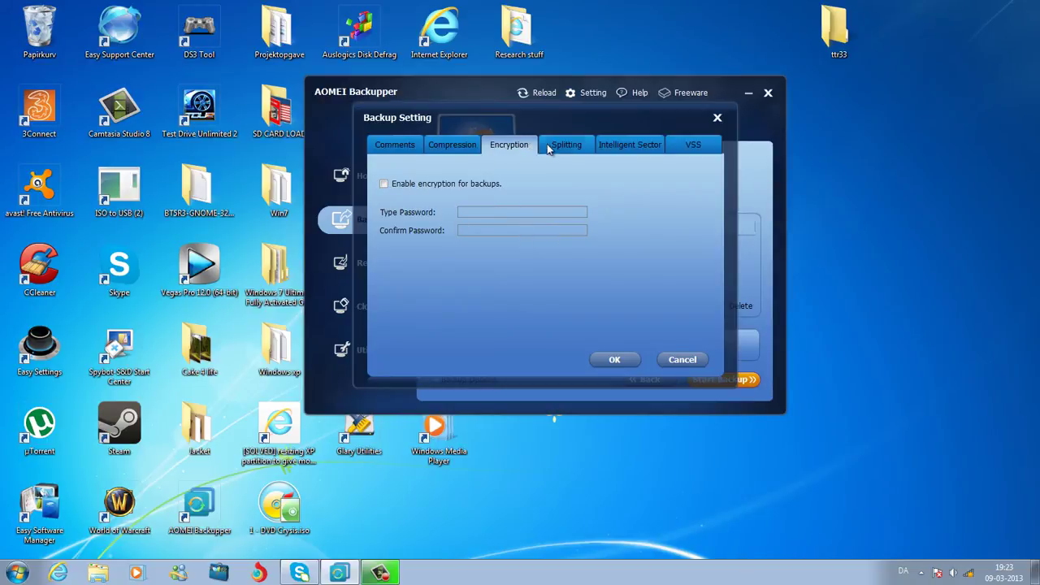
pyautogui.click(682, 359)
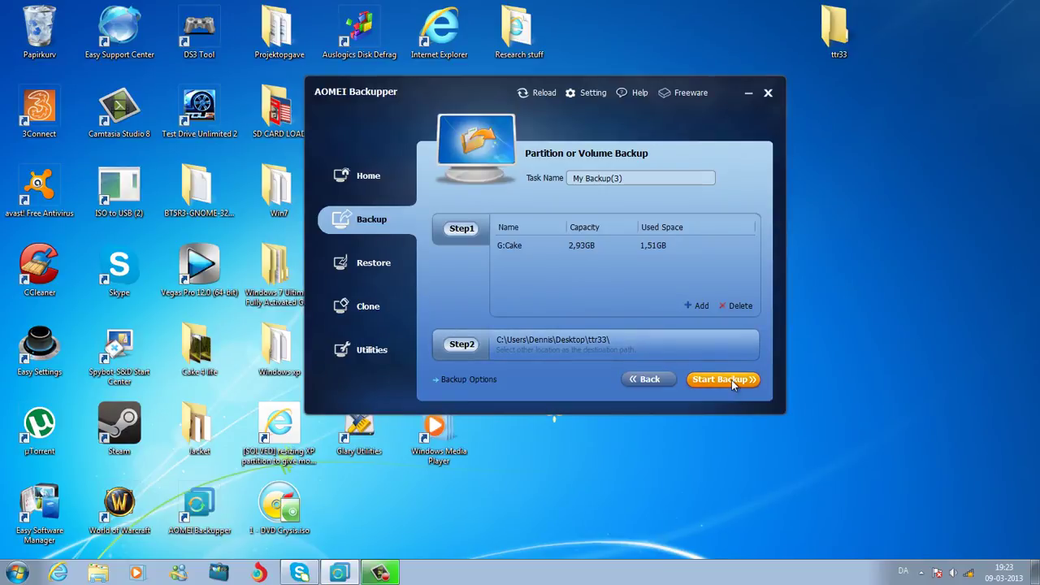
pyautogui.click(723, 379)
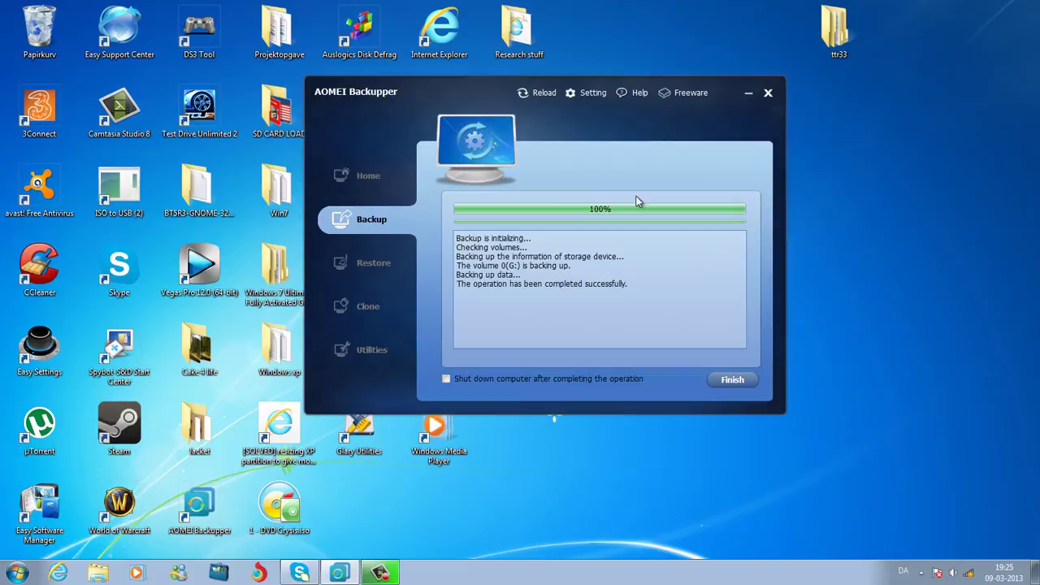
pyautogui.doubleClick(832, 32)
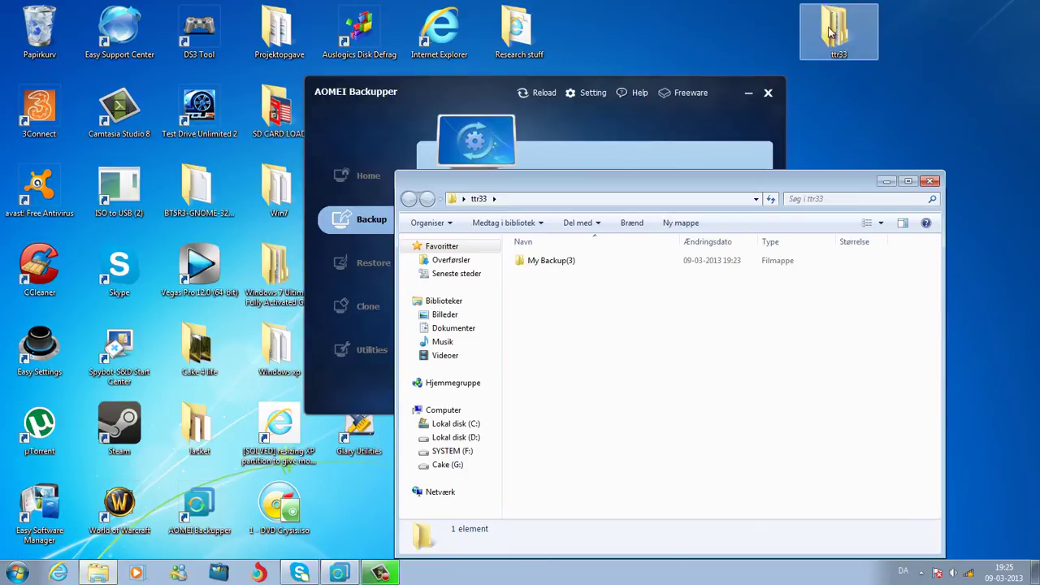
pyautogui.doubleClick(569, 262)
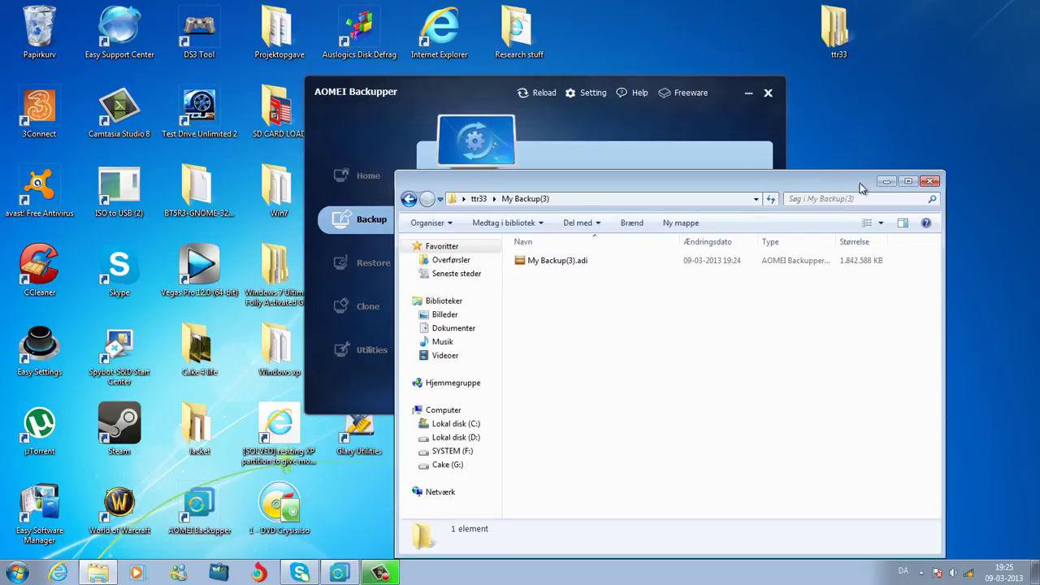
pyautogui.click(931, 181)
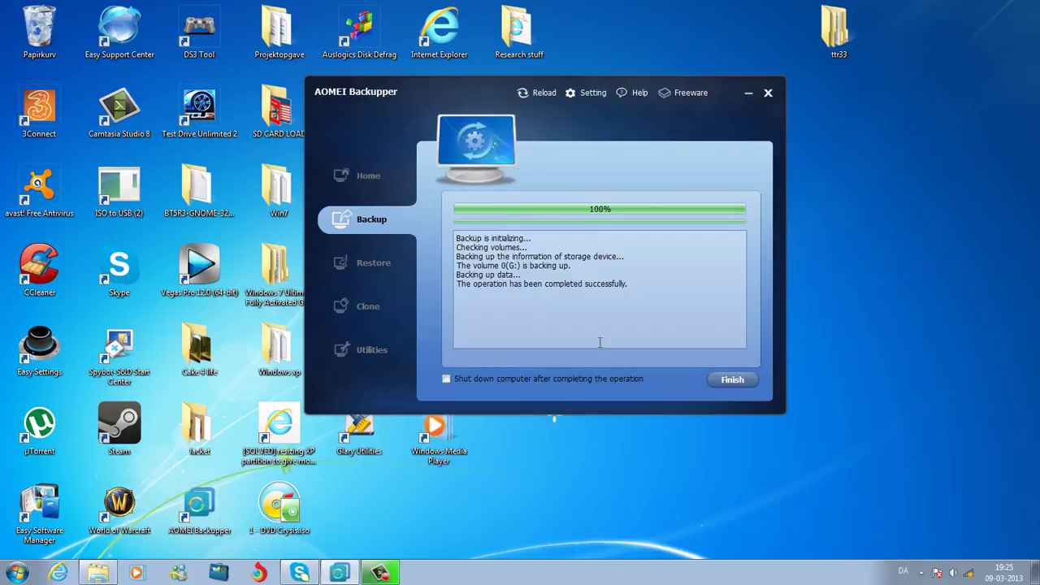
# Finish the backup, then inspect My Backup(3)'s Backup and Advanced menus and its Properties tabs
pyautogui.click(749, 382)
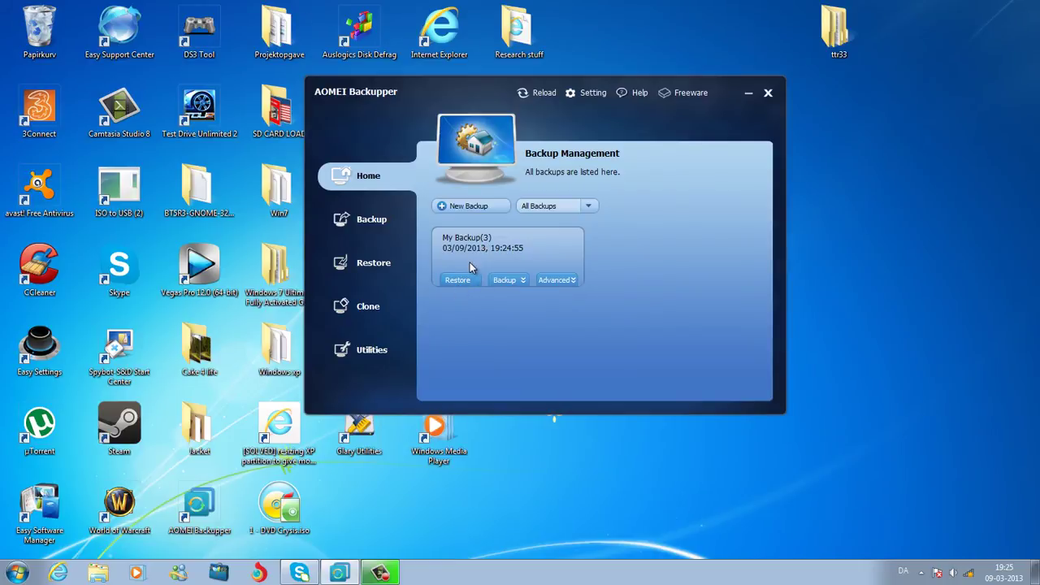
pyautogui.click(525, 279)
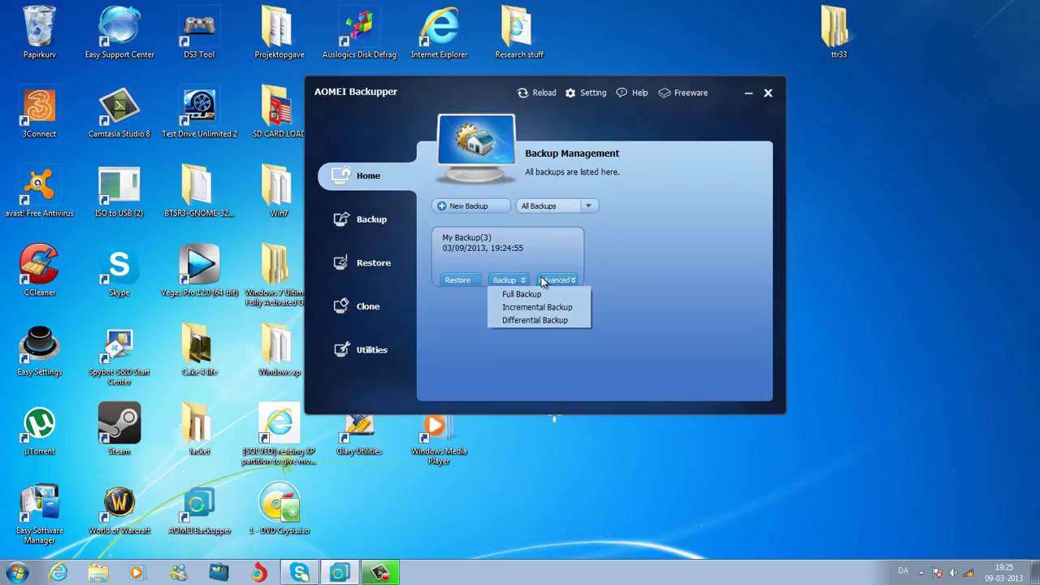
pyautogui.click(543, 280)
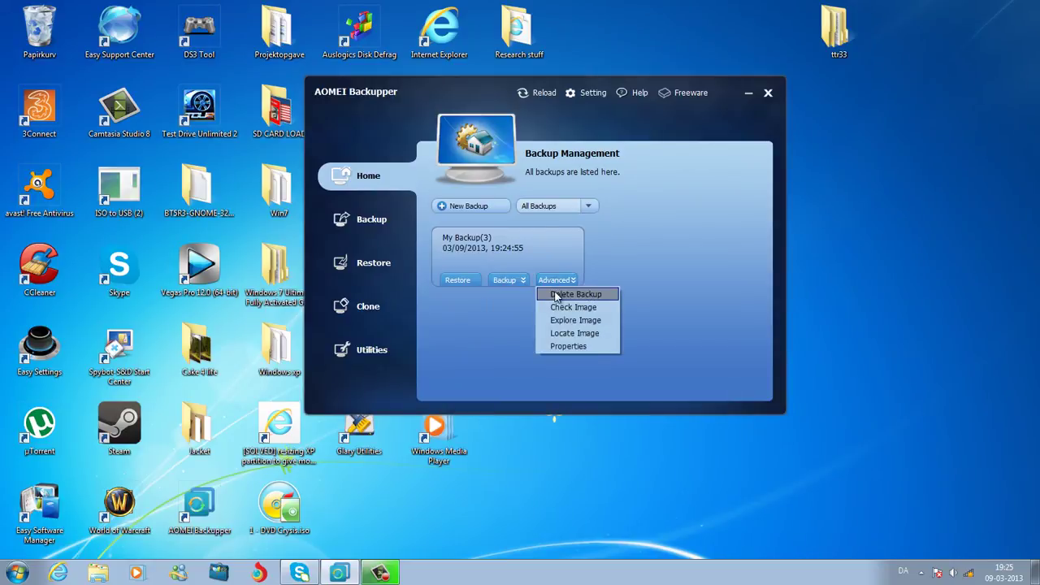
pyautogui.click(580, 348)
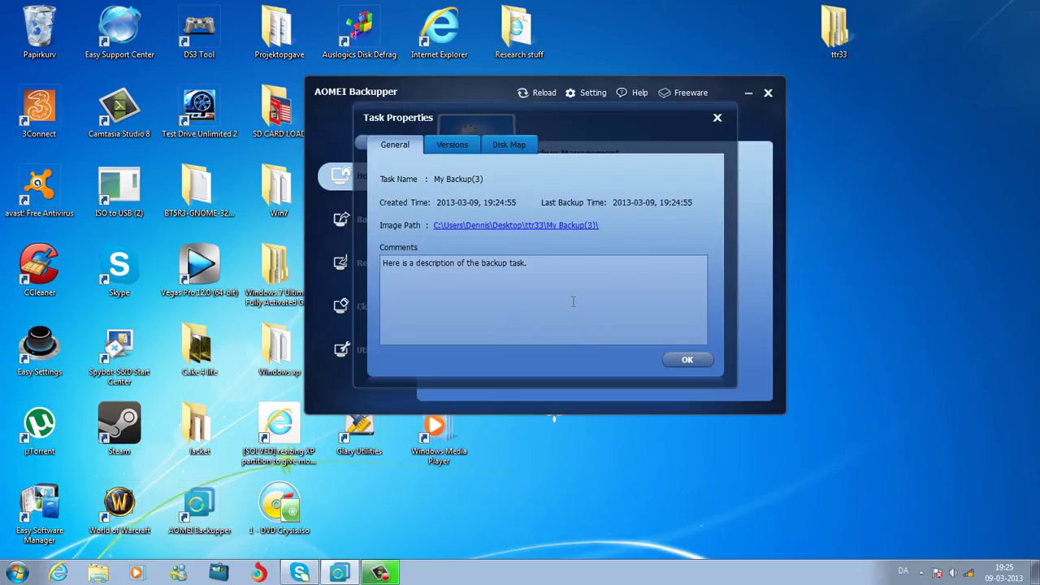
pyautogui.click(445, 146)
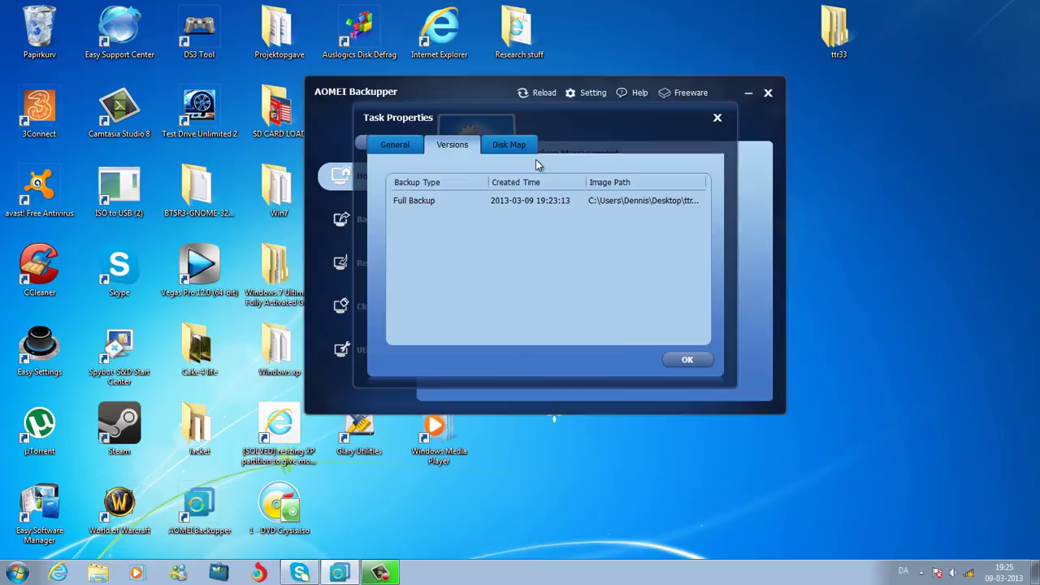
pyautogui.click(520, 148)
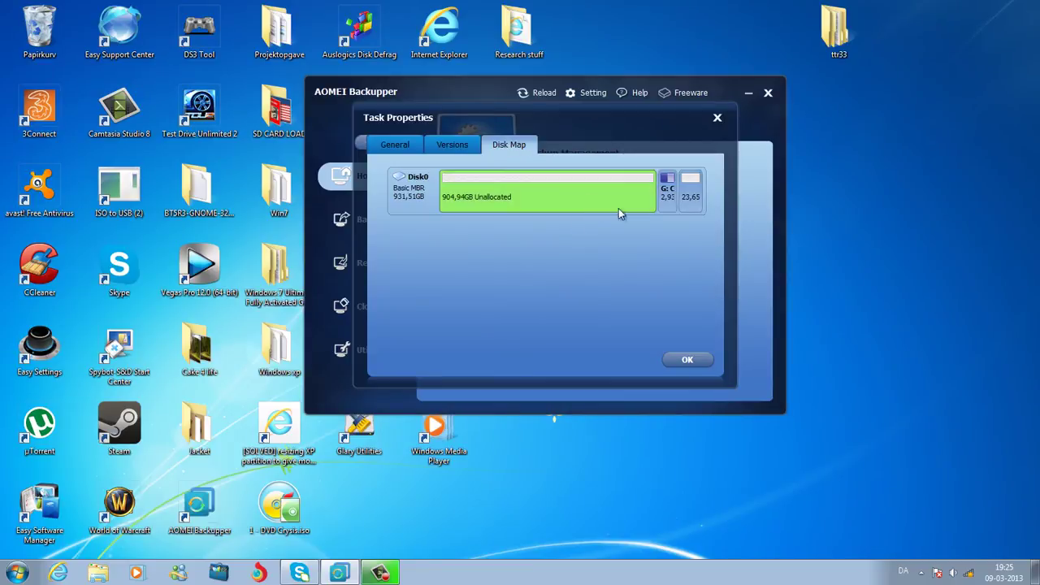
pyautogui.click(687, 360)
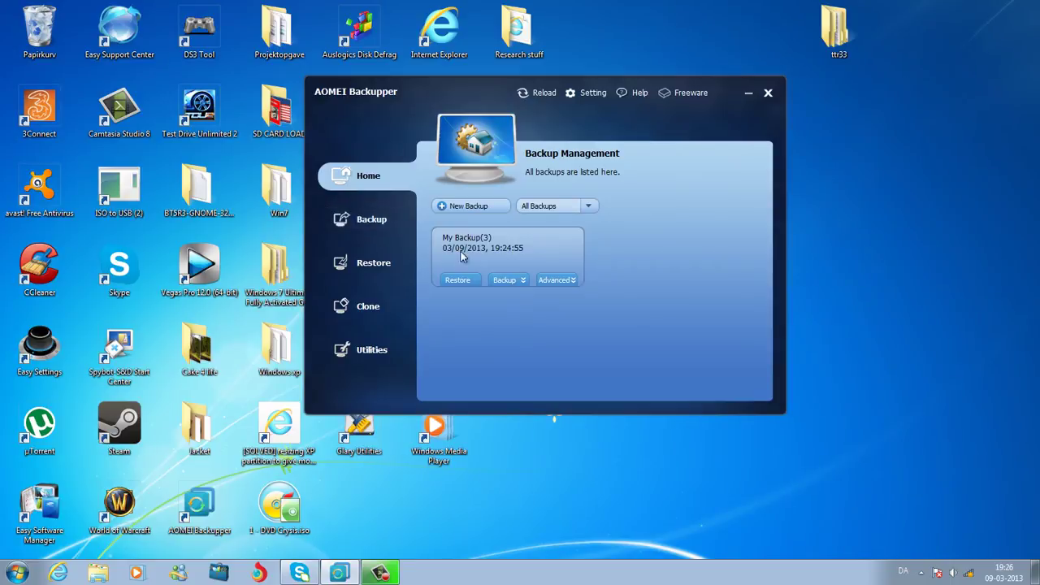
# Restore My Backup(3) from its Full Backup point, selecting the G:Cake partition in the image
pyautogui.click(462, 279)
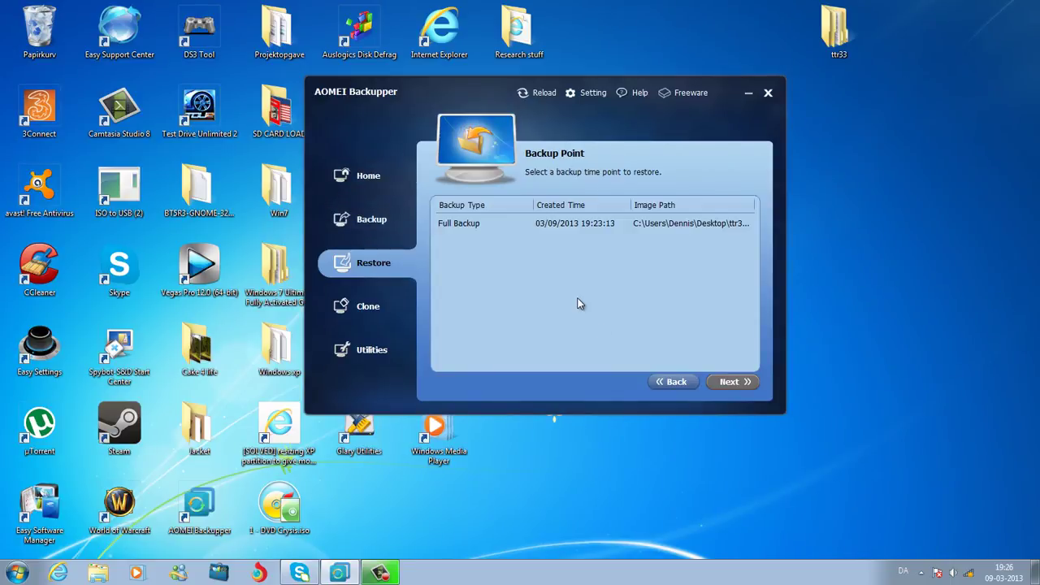
pyautogui.click(701, 227)
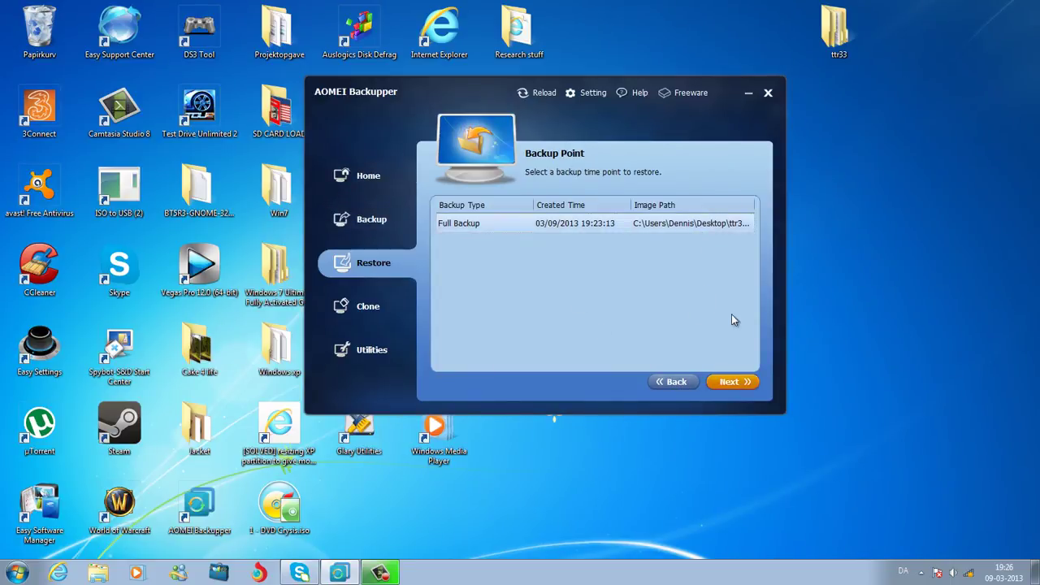
pyautogui.click(379, 179)
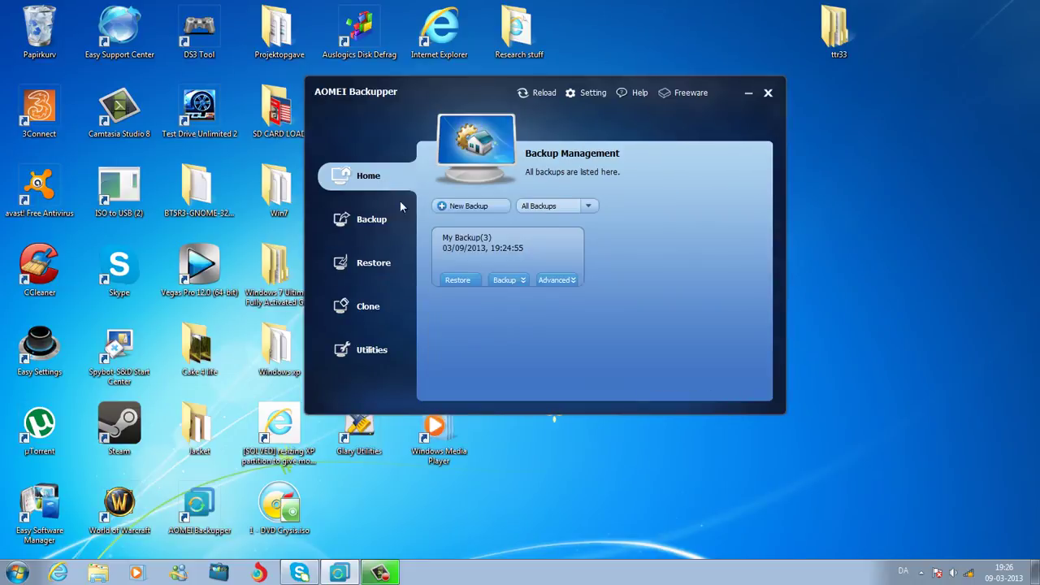
pyautogui.click(462, 280)
pyautogui.click(502, 221)
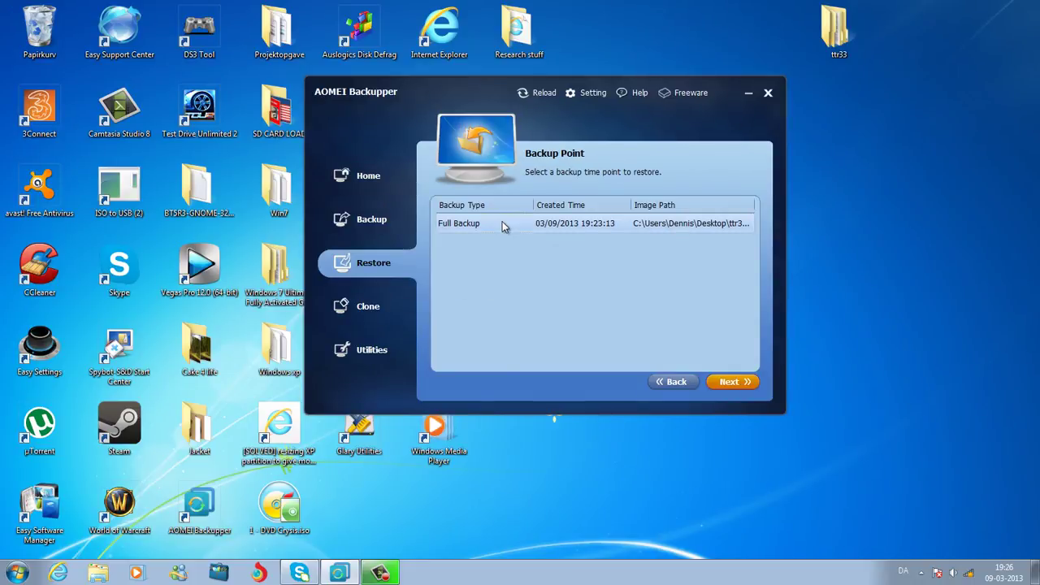
pyautogui.click(727, 380)
pyautogui.click(452, 222)
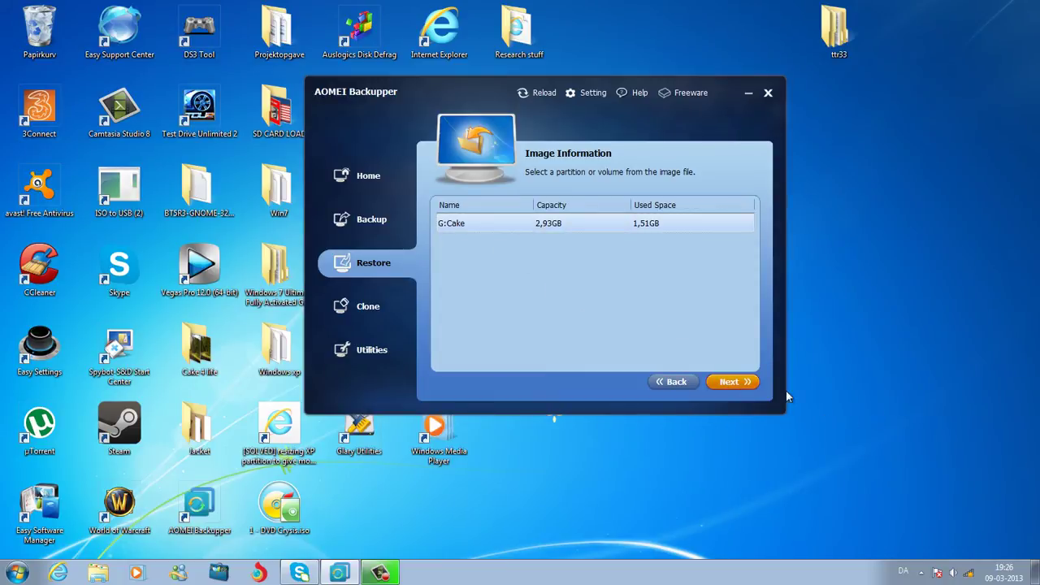
# Choose the G: partition as the restore destination and confirm overwriting it
pyautogui.click(744, 382)
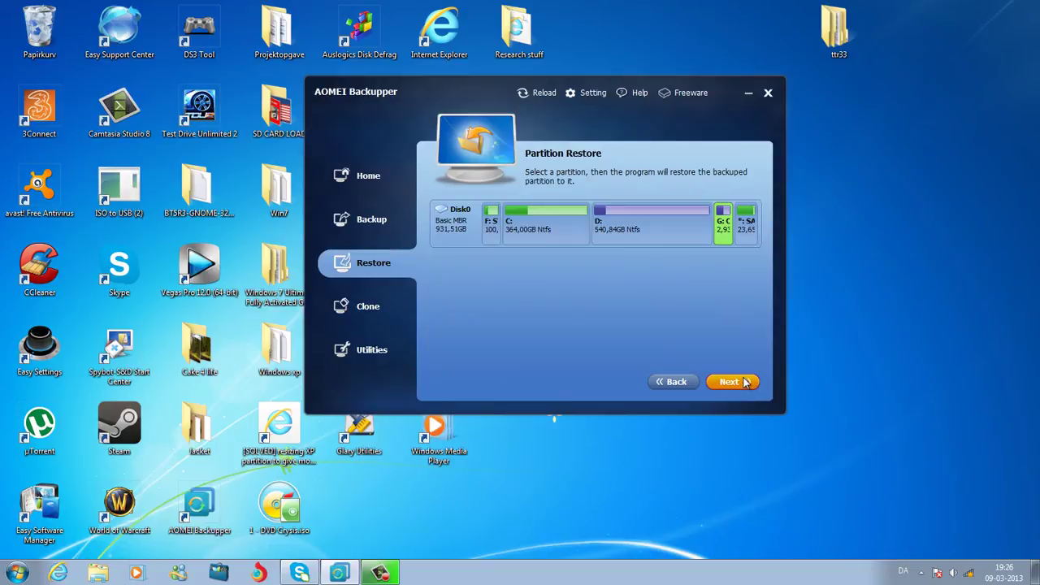
pyautogui.click(678, 219)
pyautogui.click(721, 227)
pyautogui.click(744, 387)
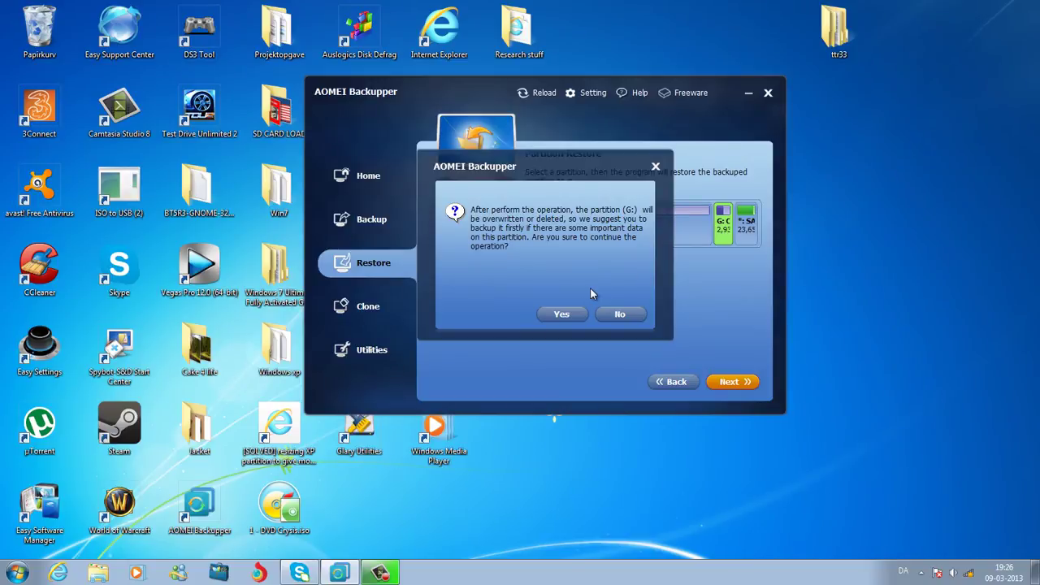
pyautogui.click(572, 315)
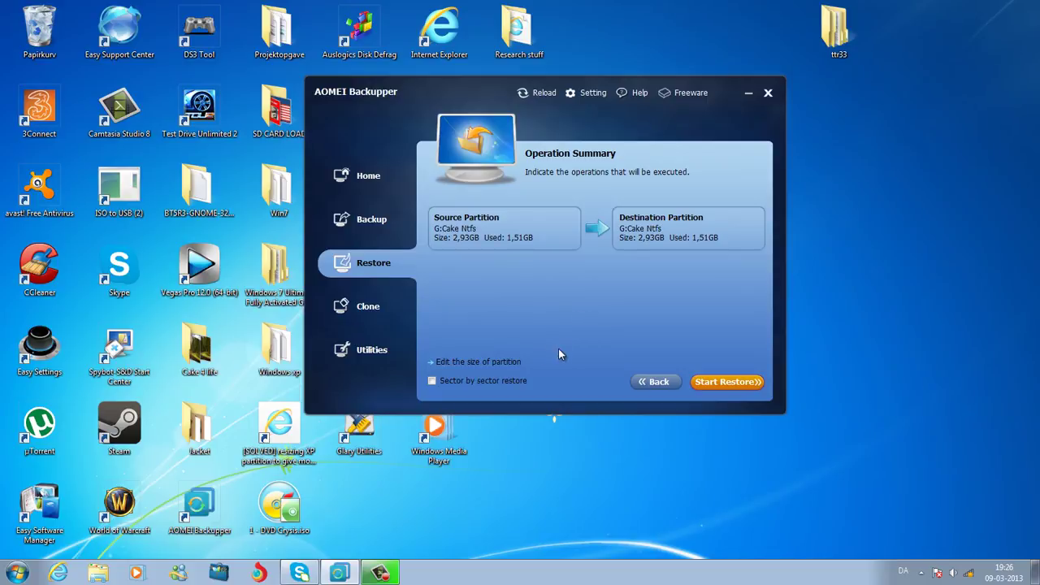
# Turn off sector-by-sector restore, discard a 1.93 GB resize to keep 2.93 GB, and start restoring
pyautogui.click(514, 378)
pyautogui.click(498, 361)
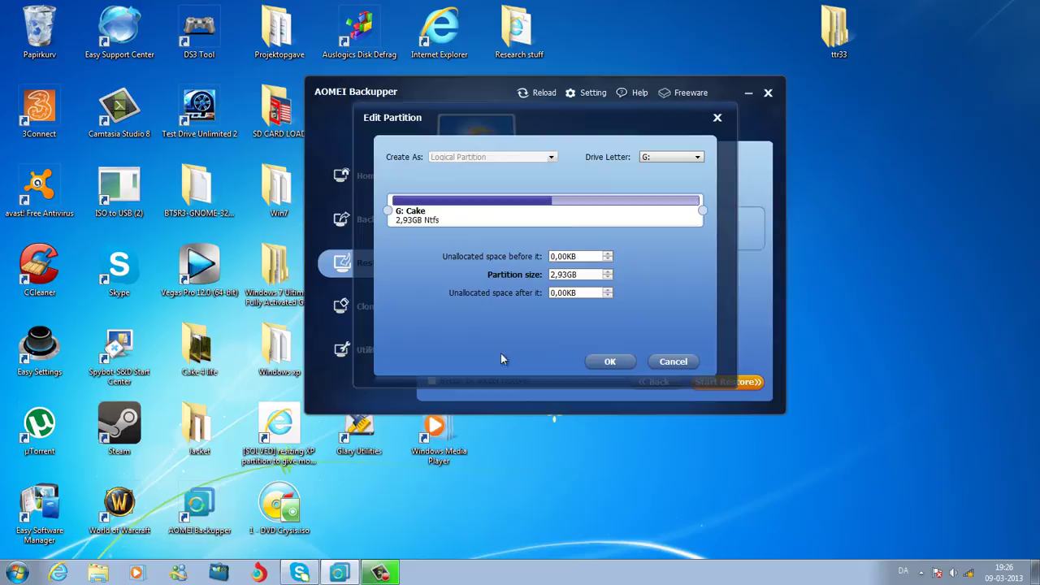
pyautogui.click(608, 278)
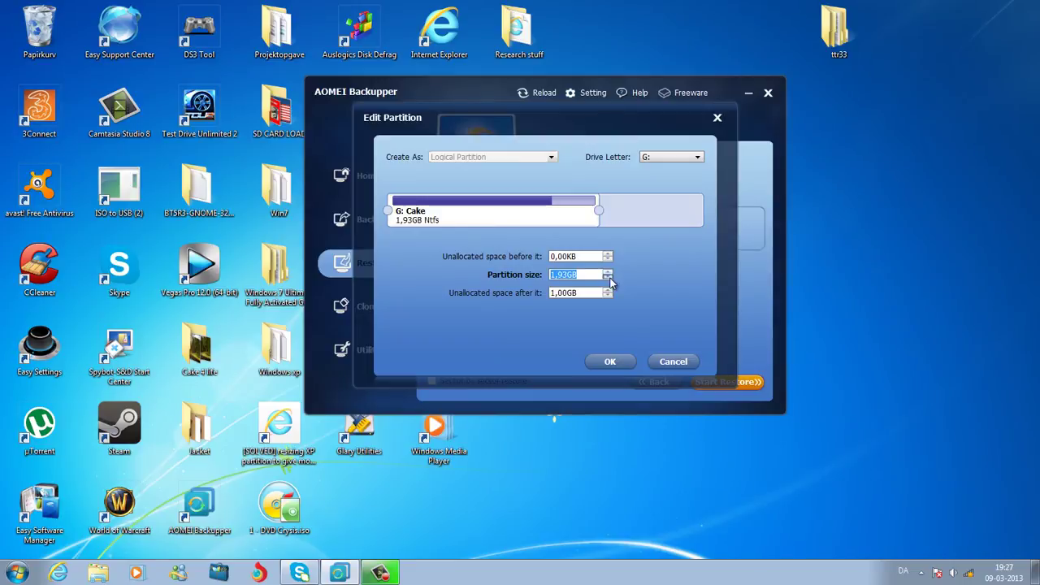
pyautogui.click(674, 361)
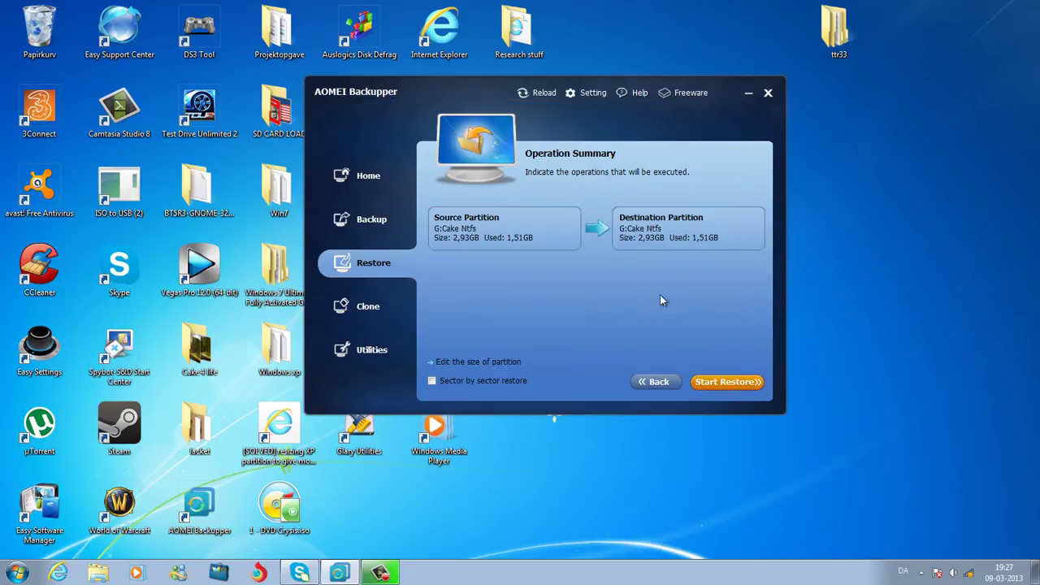
pyautogui.click(705, 385)
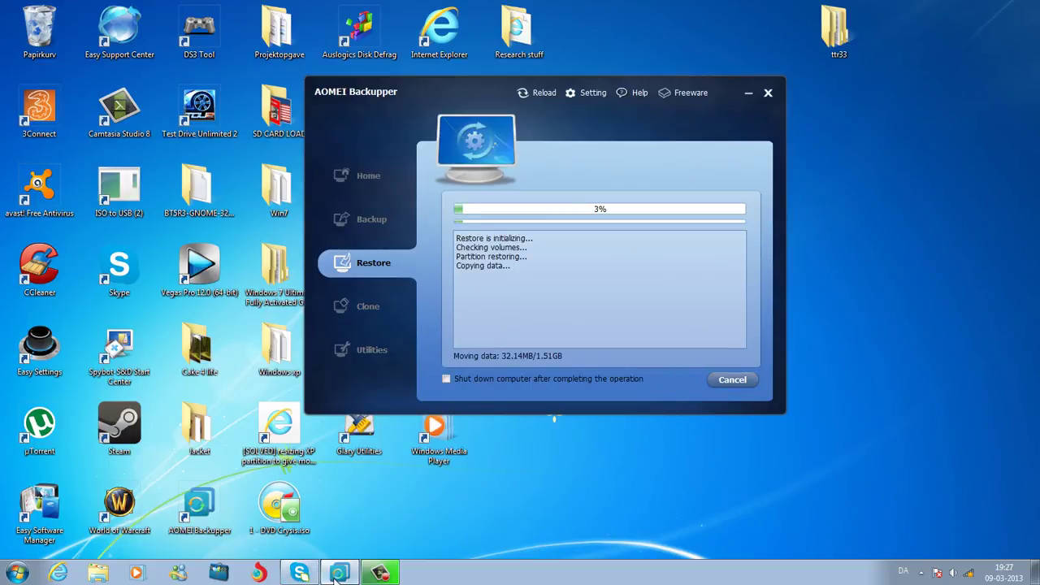
# Let the G:Cake restore complete at 100% and return to the Home page
pyautogui.click(381, 573)
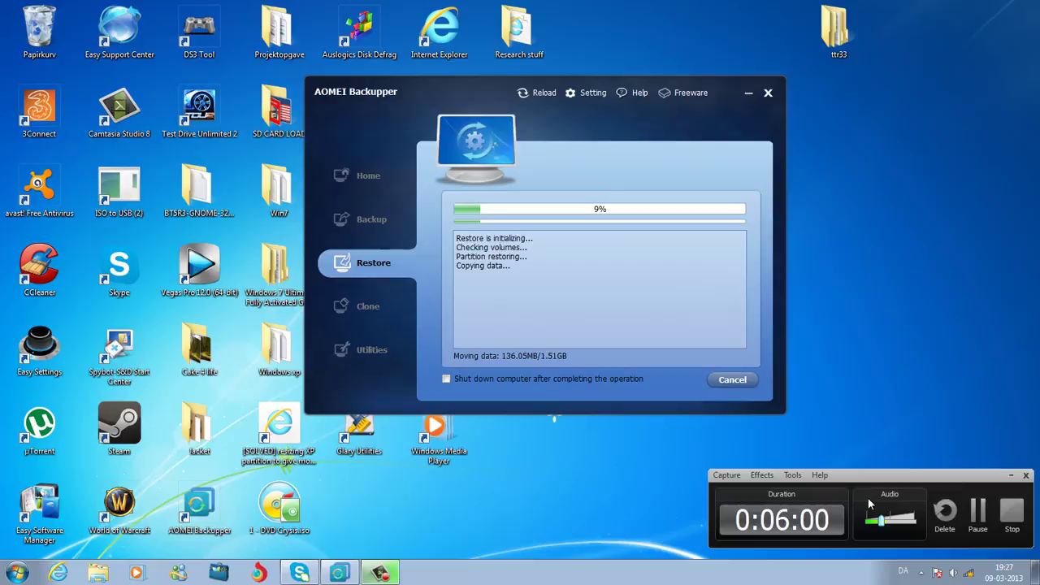
pyautogui.click(980, 509)
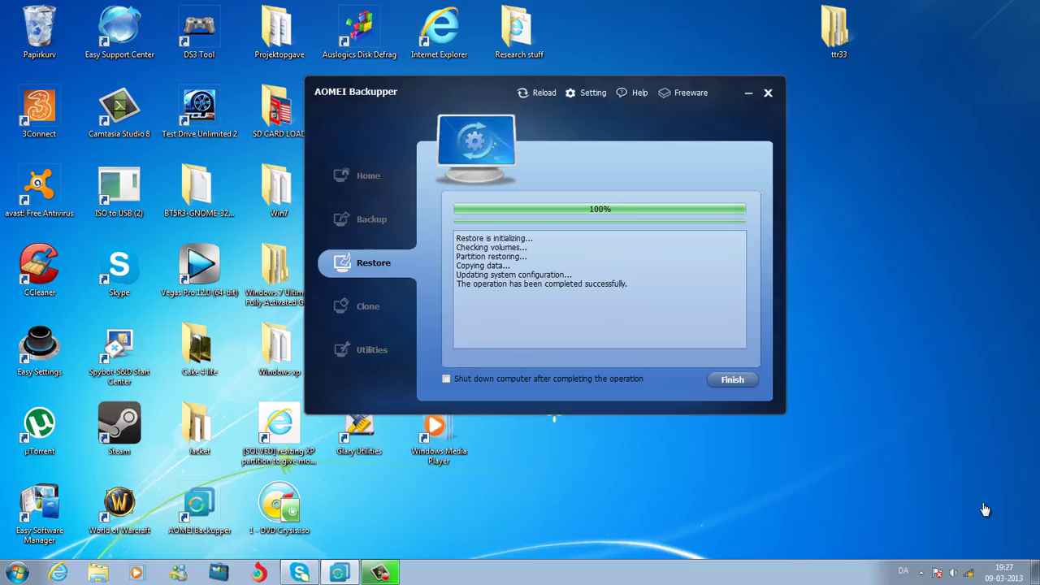
pyautogui.press('Return')
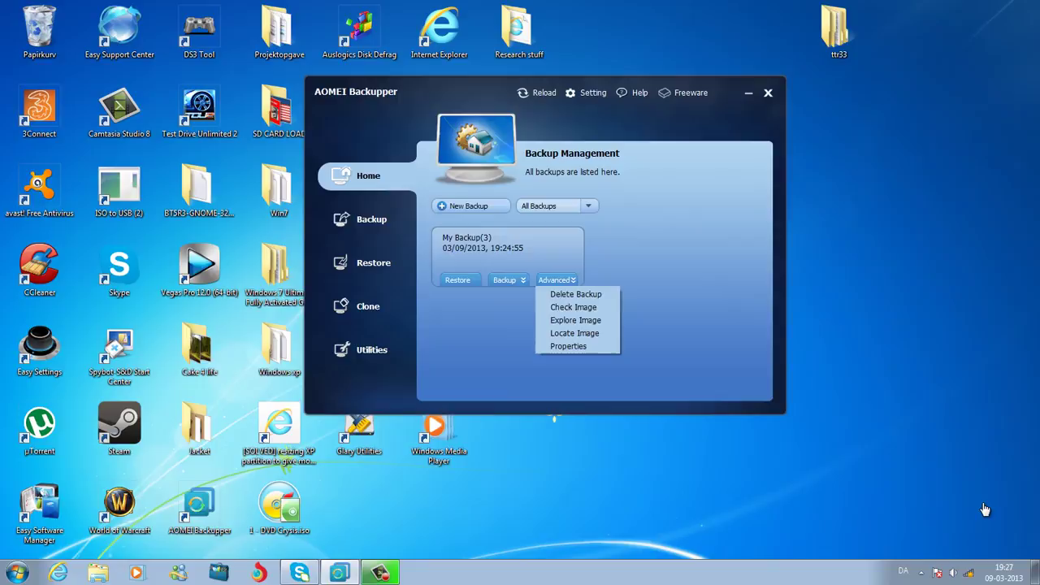
# Delete My Backup(3) along with its image file via Advanced > Delete Backup
pyautogui.press('Down')
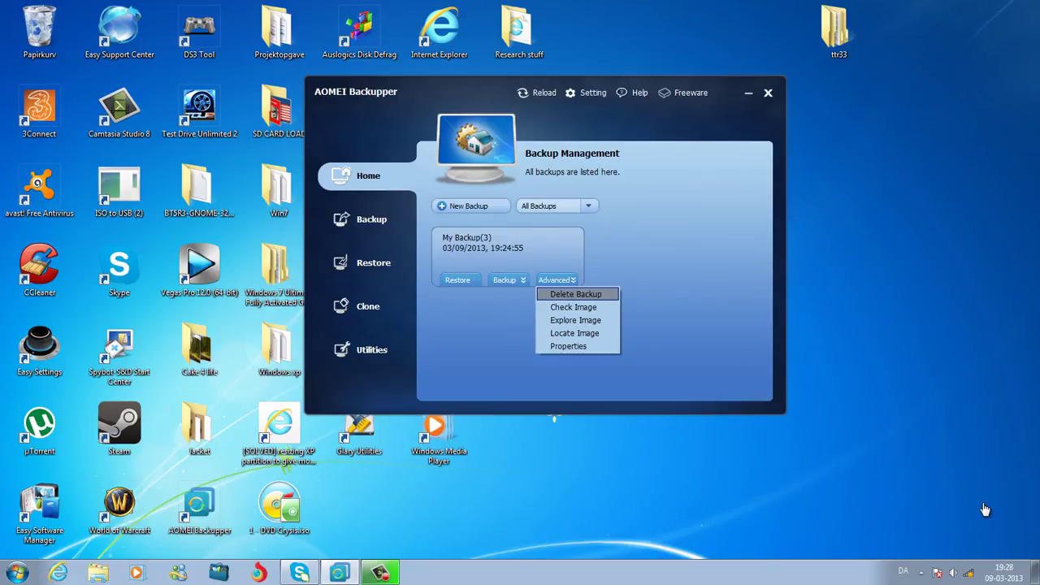
pyautogui.press('Return')
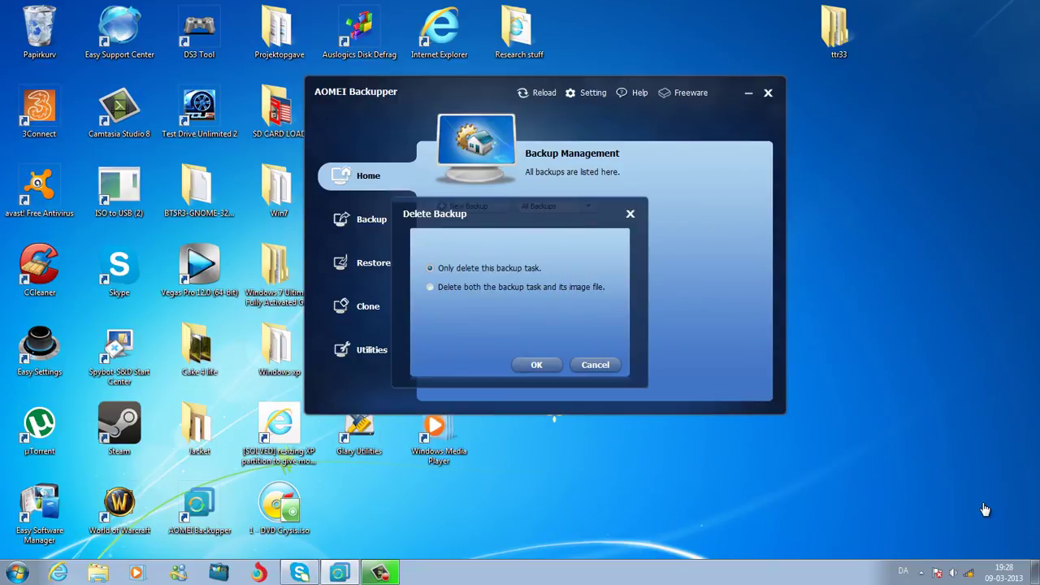
pyautogui.press('Down')
pyautogui.press('Return')
pyautogui.press('Down')
pyautogui.press('Down')
pyautogui.press('Down')
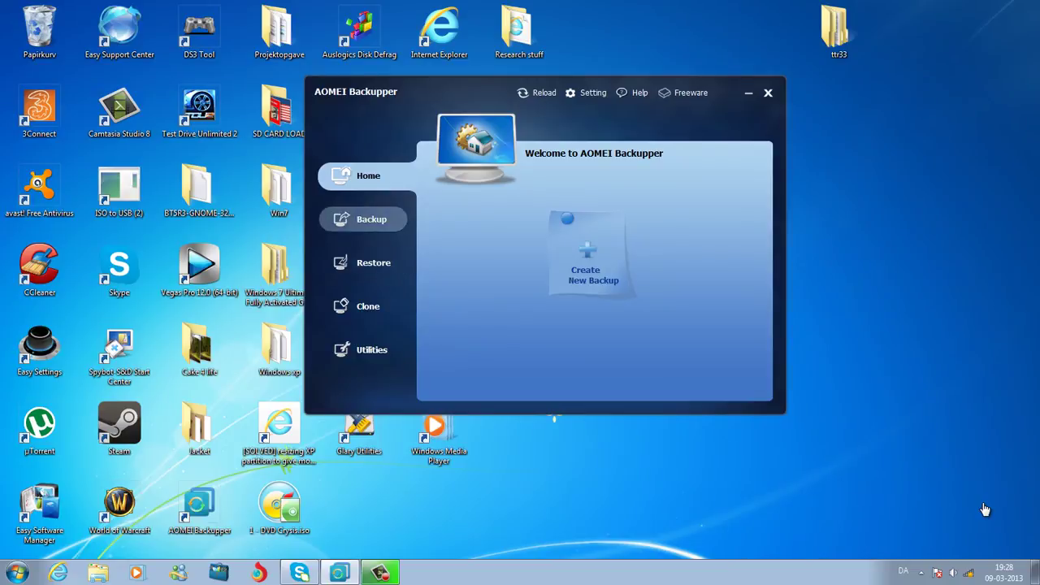
# Preview the Partition Clone wizard with G: as source and the Disk Clone wizard, cloning nothing
pyautogui.press('Return')
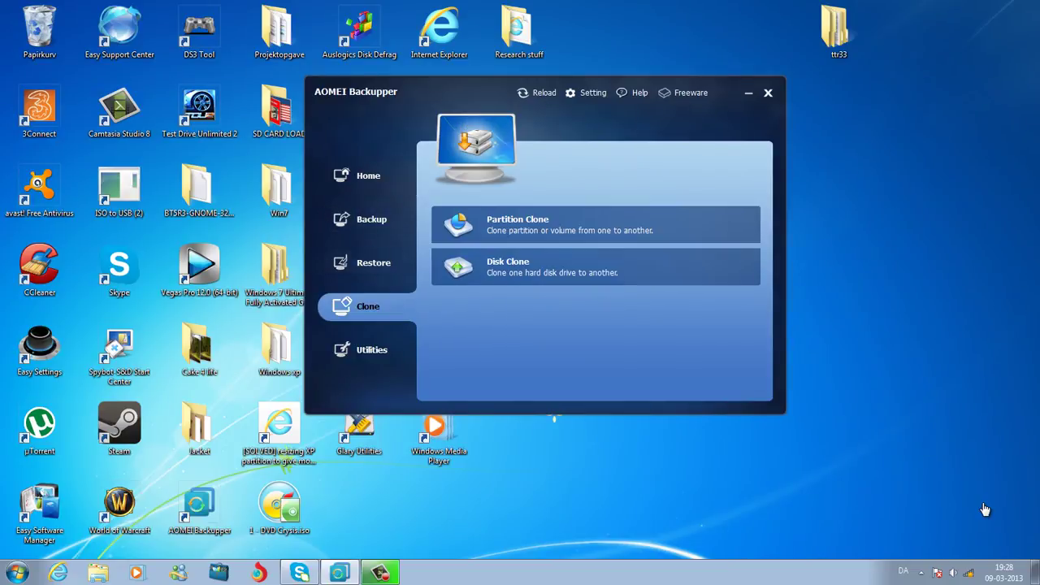
pyautogui.press('Tab')
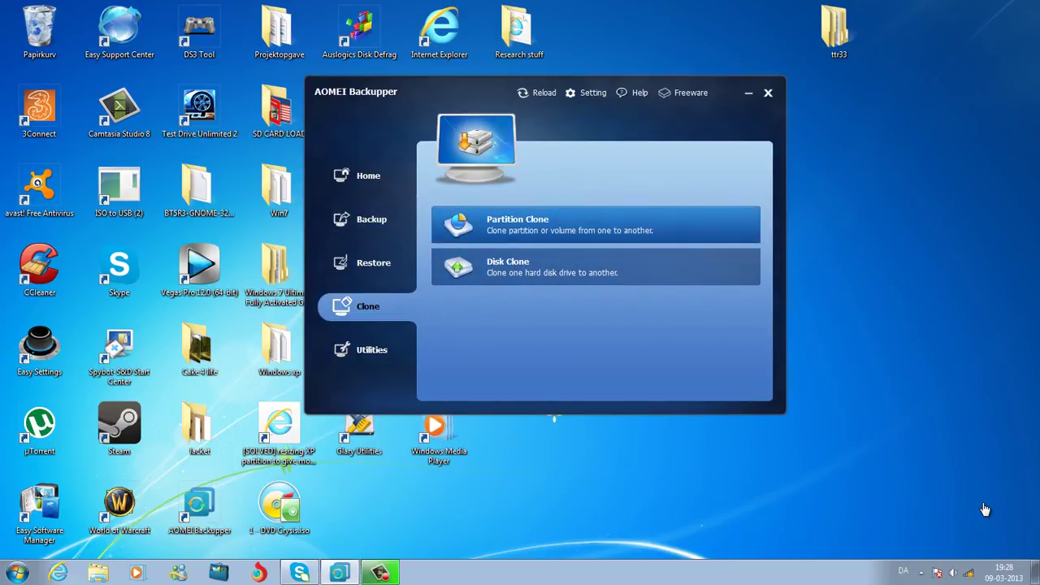
pyautogui.press('Return')
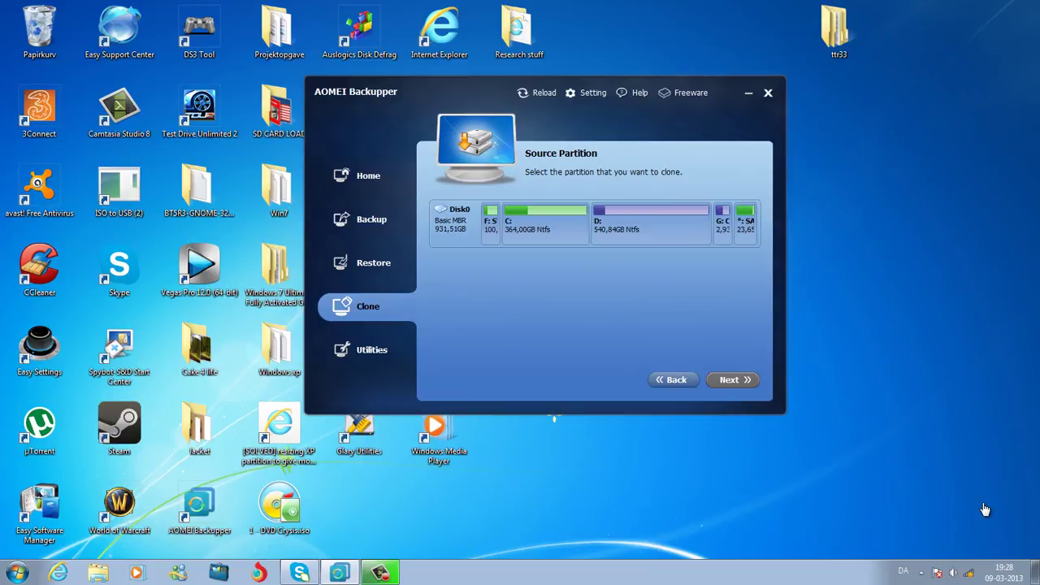
pyautogui.press('Tab')
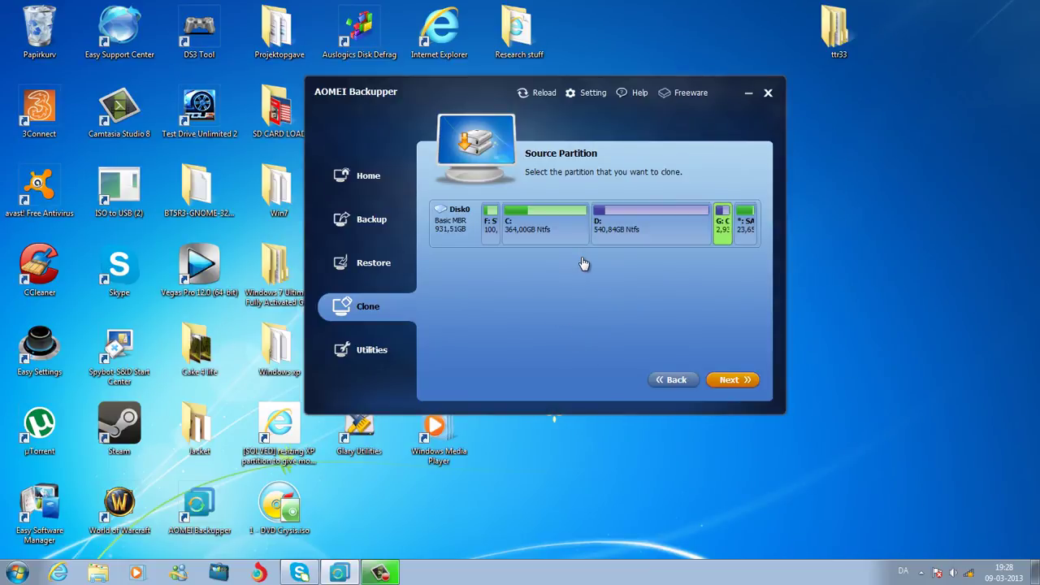
pyautogui.press('Return')
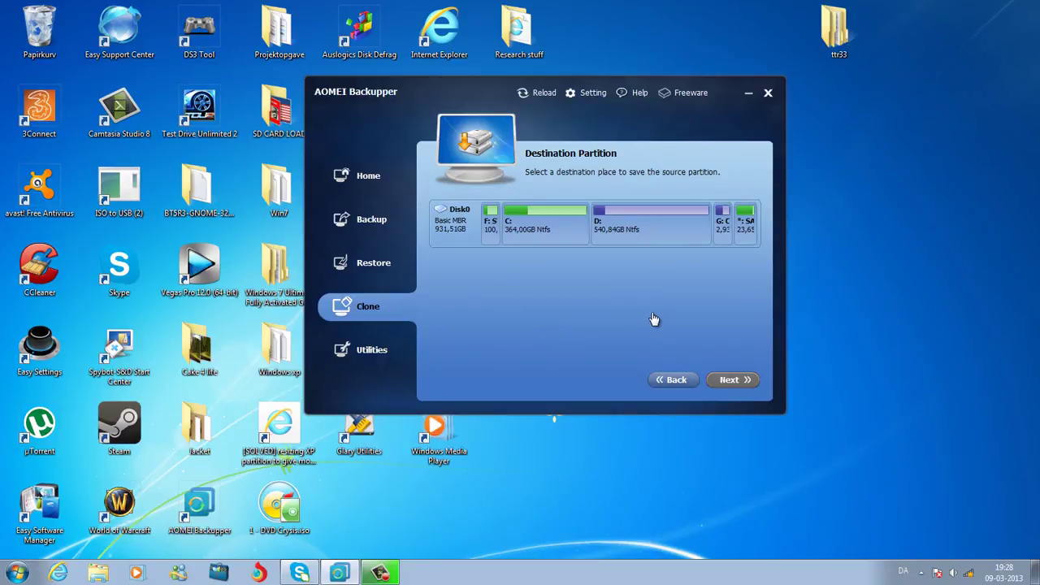
pyautogui.press('Return')
pyautogui.press('Return')
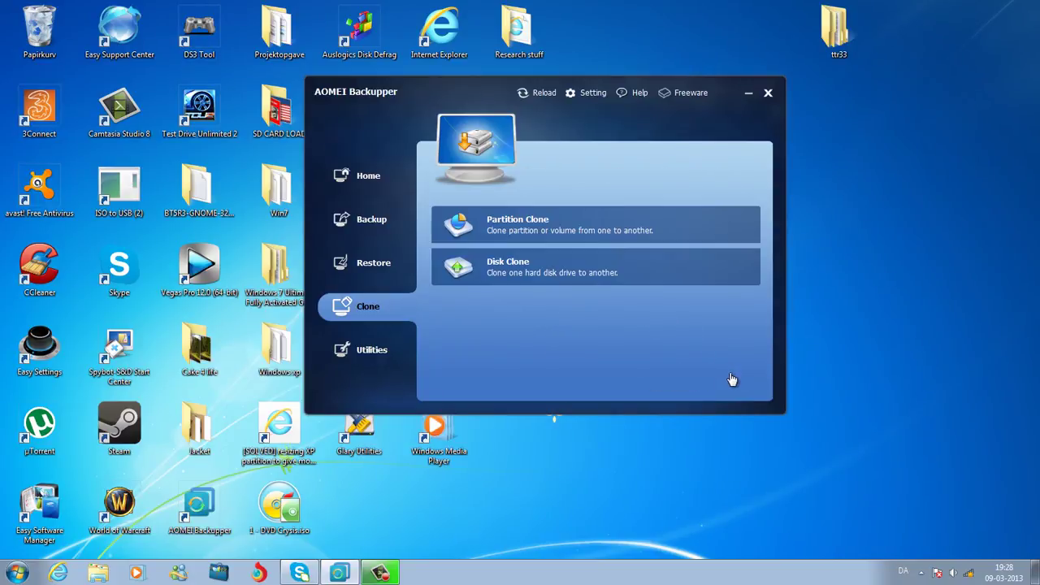
pyautogui.press('Down')
pyautogui.press('Return')
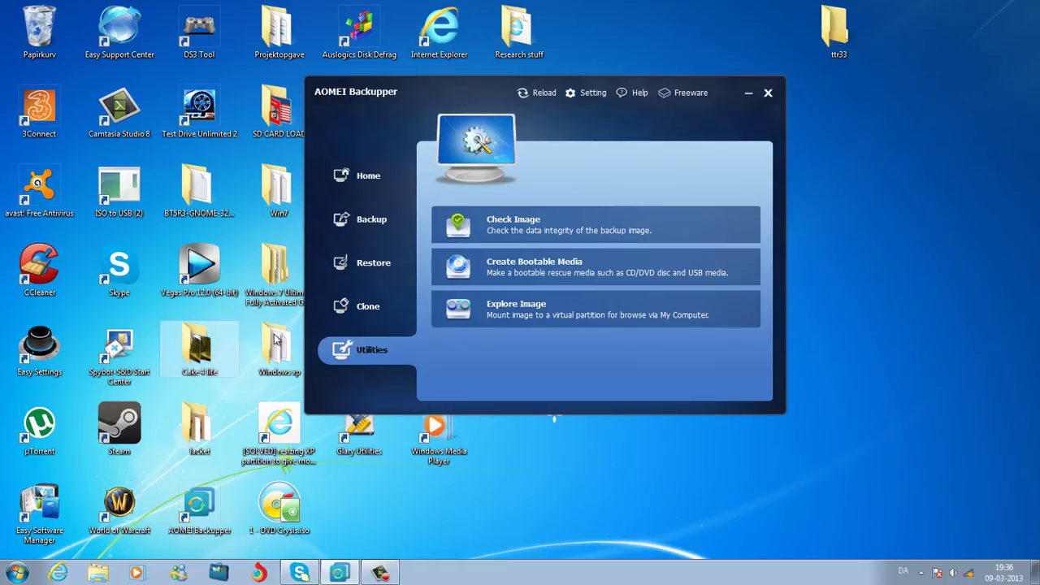
# Start Create Bootable Media, then cancel the disc wizard without creating anything
pyautogui.click(561, 268)
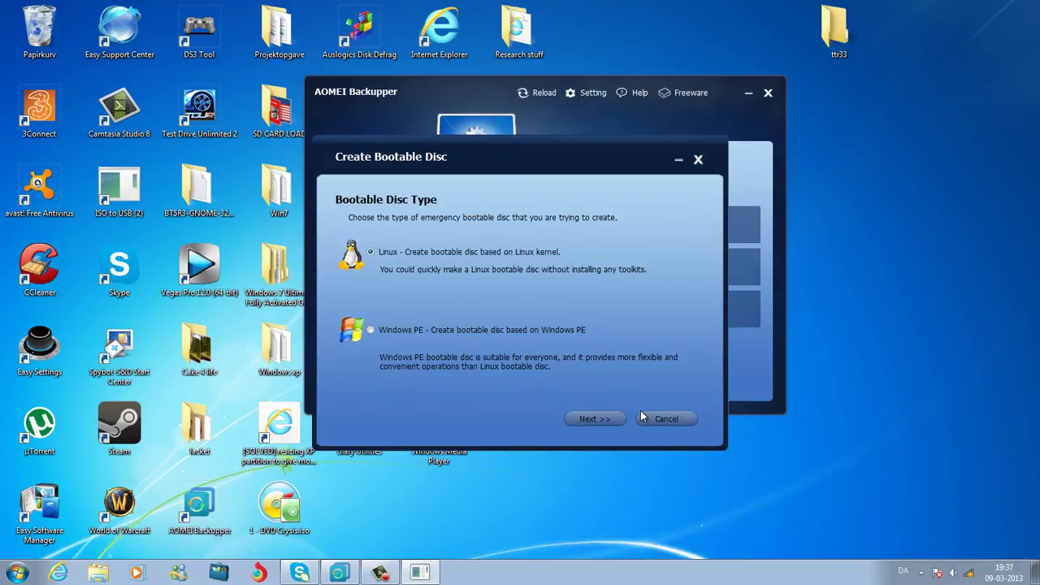
pyautogui.click(652, 420)
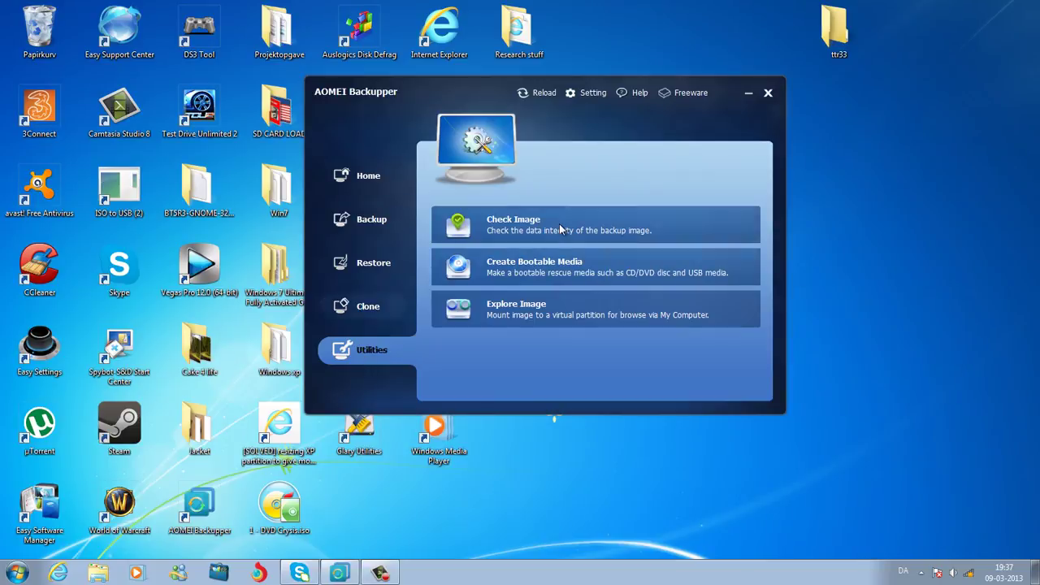
# Step into Check Image and Explore Image, then back out of both without selecting any image
pyautogui.click(519, 233)
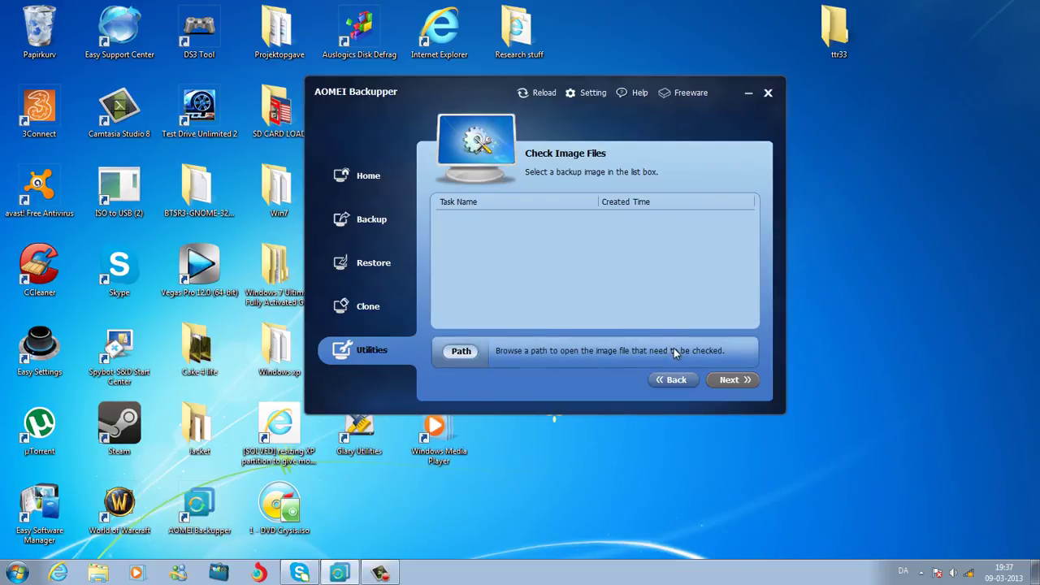
pyautogui.click(679, 379)
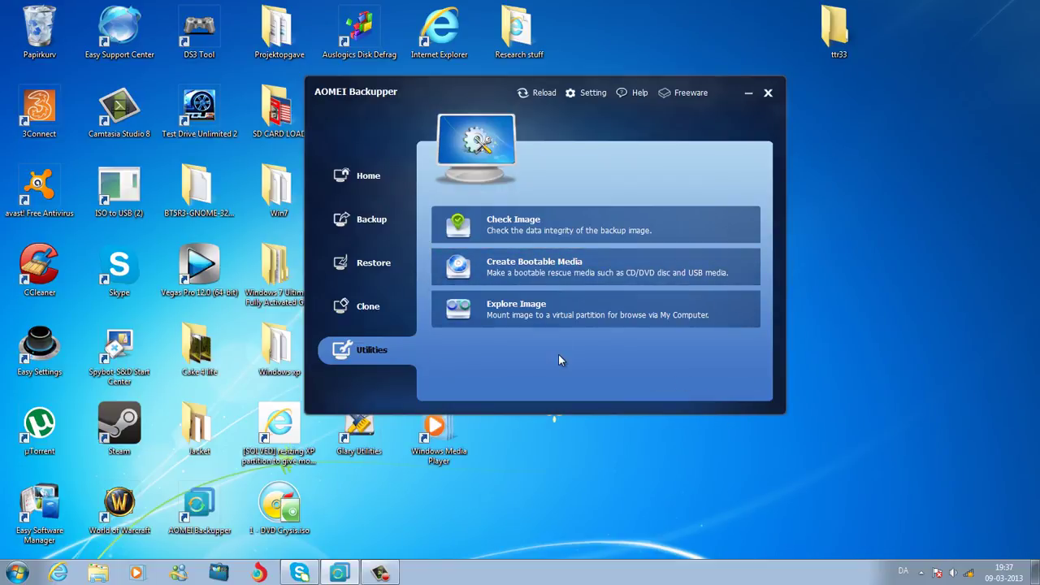
pyautogui.click(557, 316)
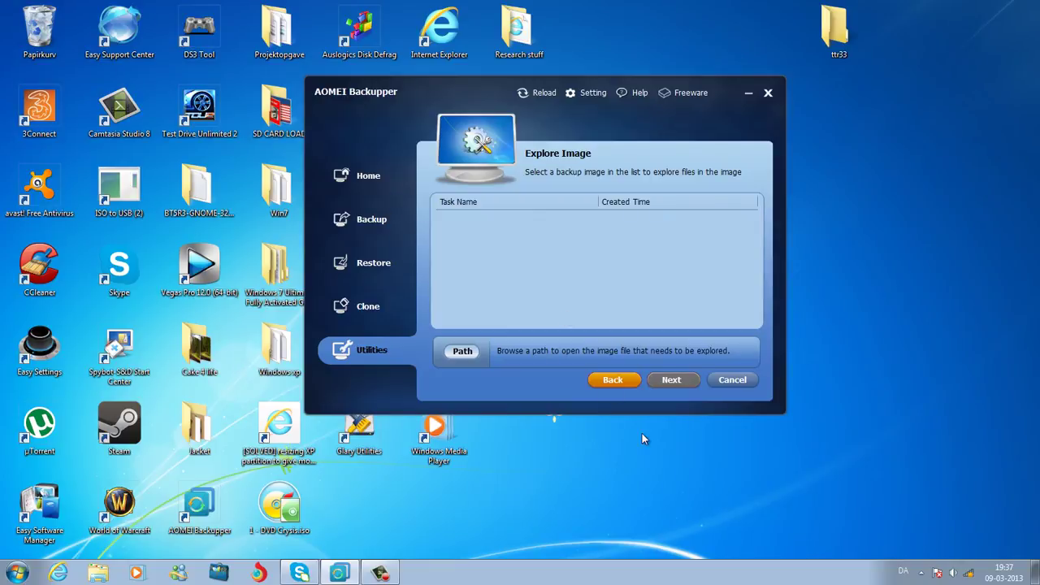
pyautogui.click(630, 380)
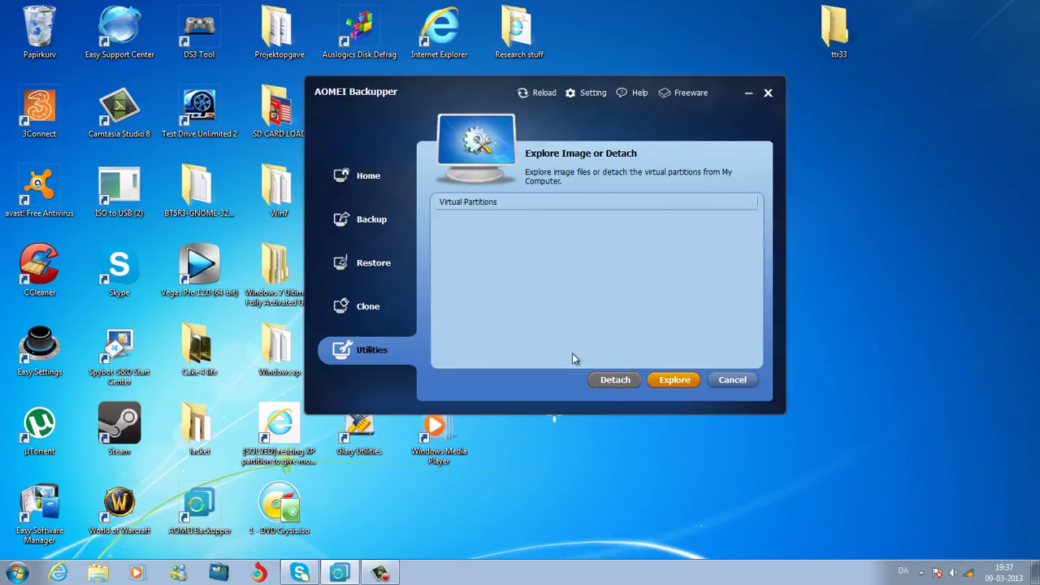
pyautogui.click(741, 380)
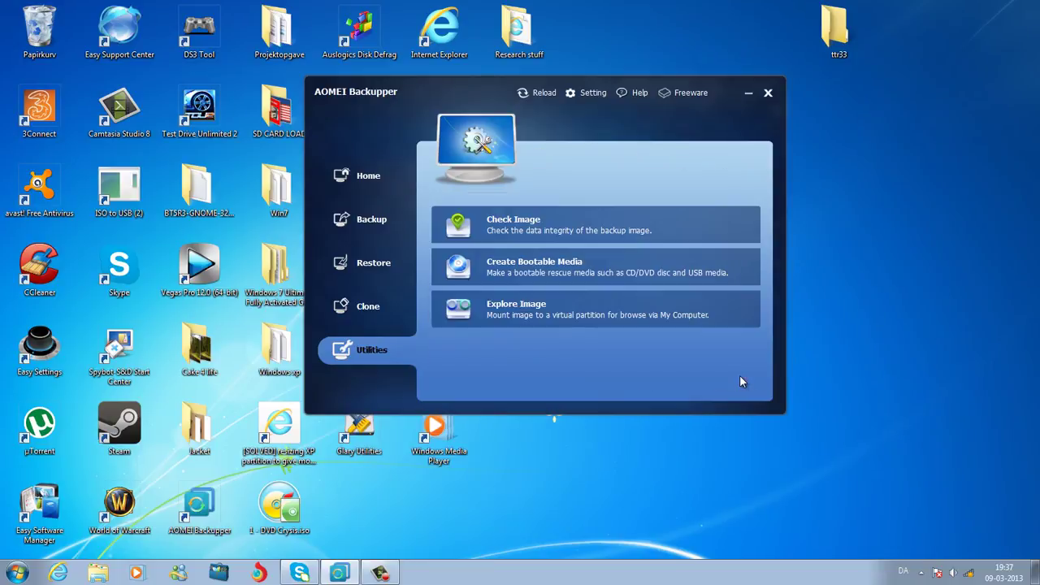
# Build Linux bootable media as an exported ISO, amlnx.iso, on the desktop, skipping the disc prompt
pyautogui.click(501, 270)
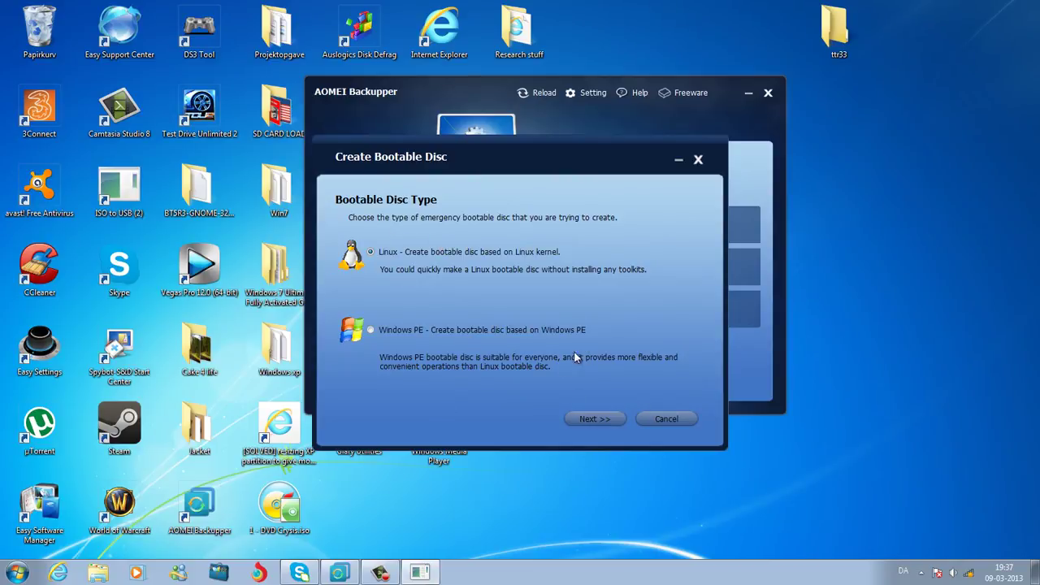
pyautogui.click(583, 424)
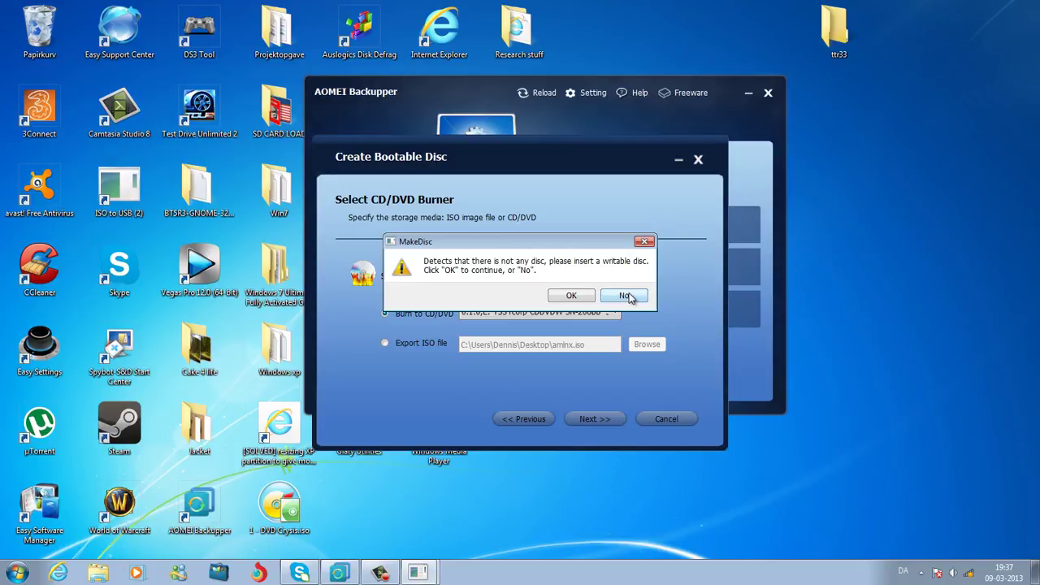
pyautogui.click(627, 296)
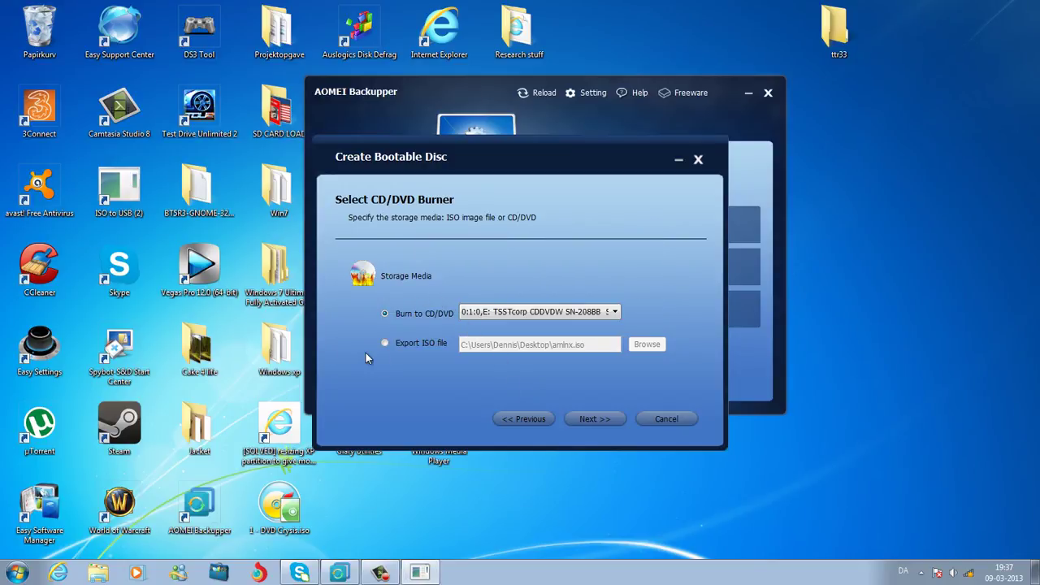
pyautogui.click(433, 342)
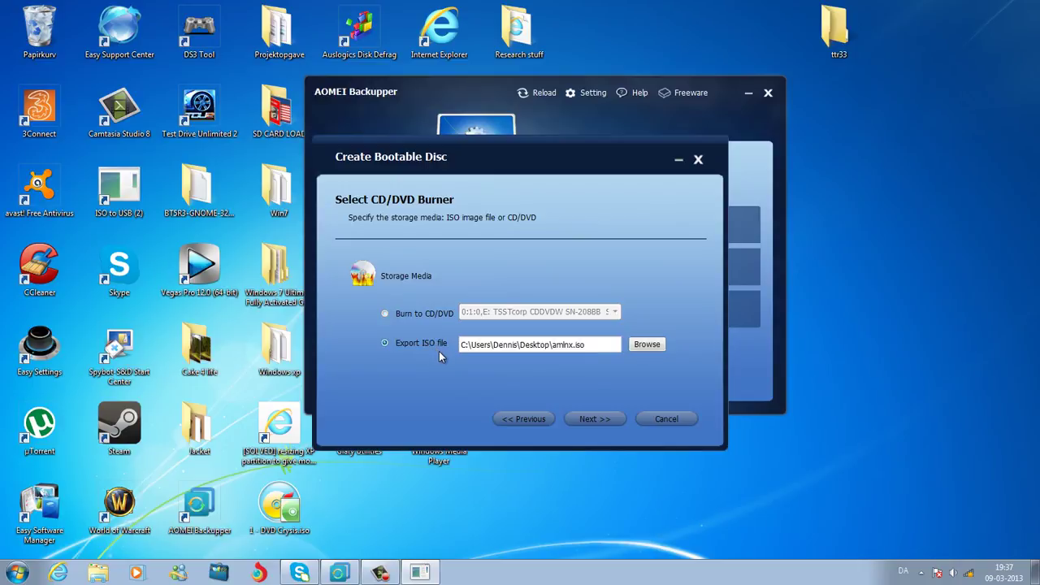
pyautogui.click(615, 421)
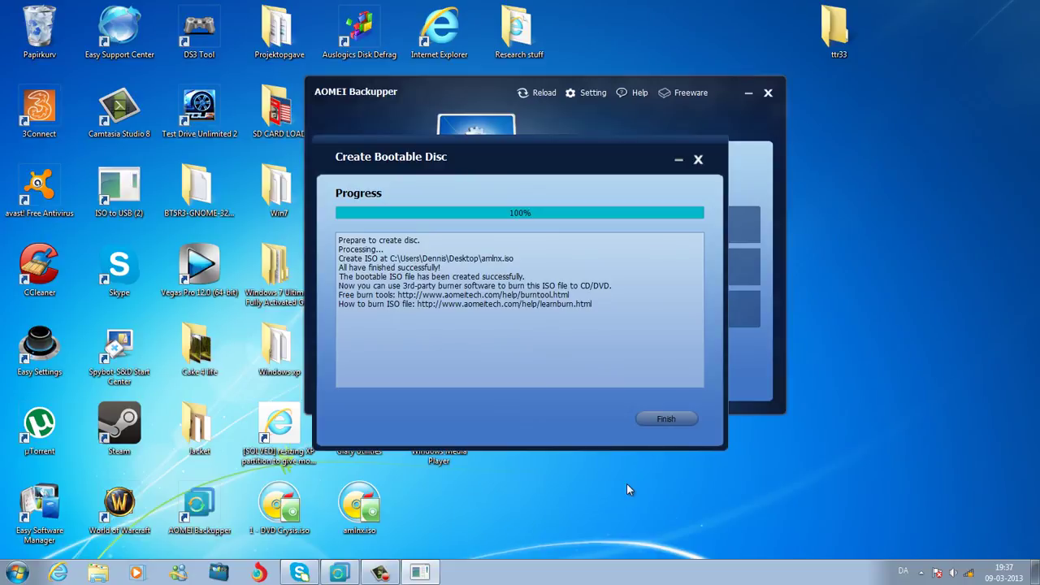
pyautogui.click(658, 419)
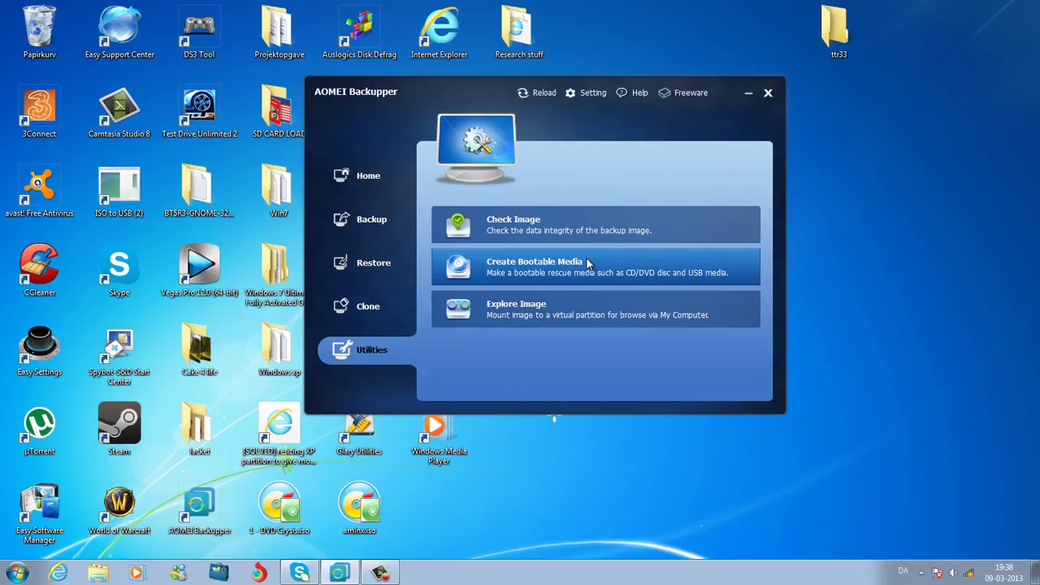
# Switch between the Home and Utilities pages twice
pyautogui.click(378, 169)
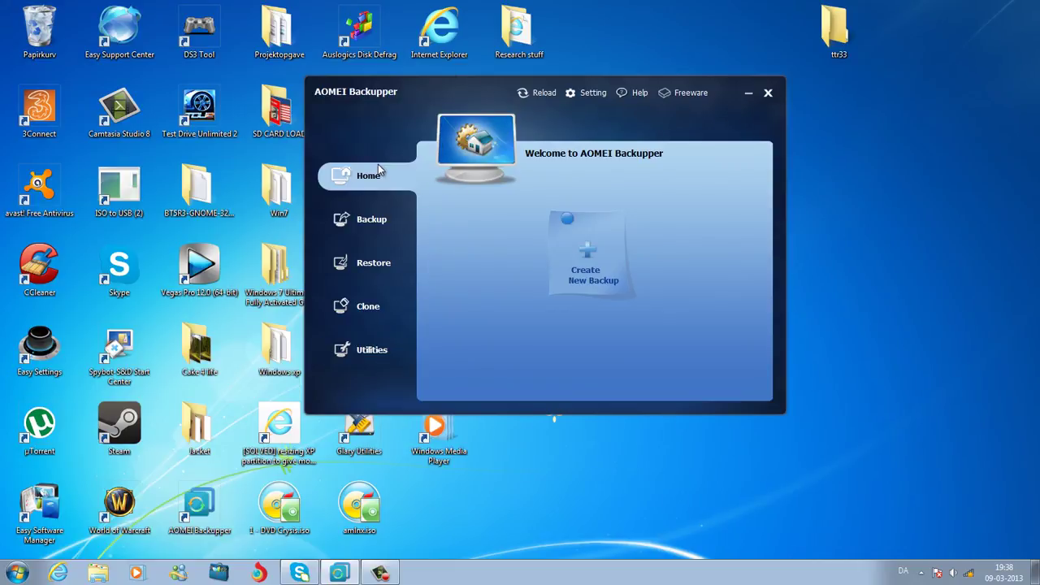
pyautogui.click(379, 351)
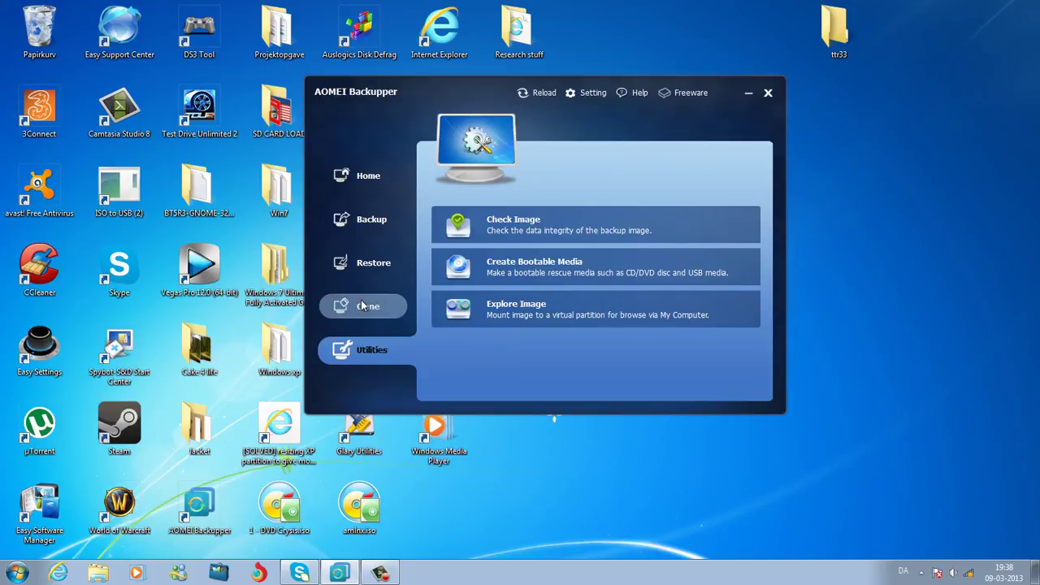
pyautogui.click(338, 177)
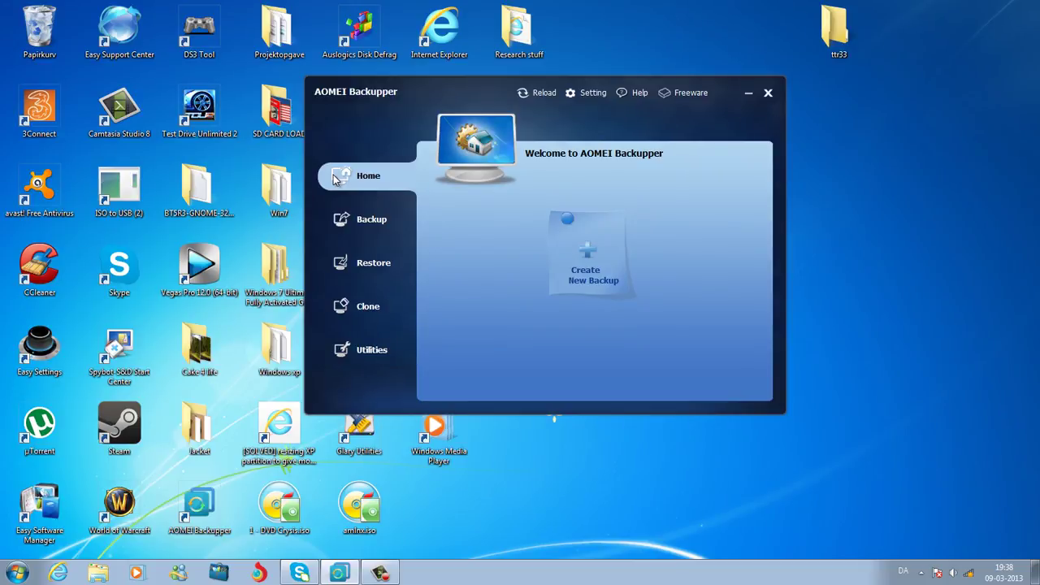
pyautogui.click(373, 350)
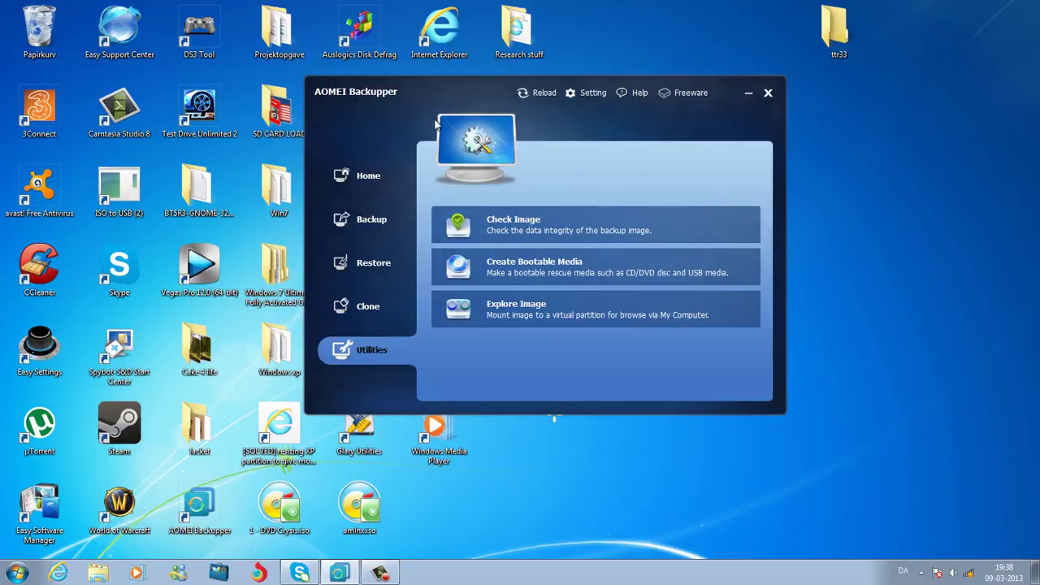
# Move the window slightly up and left, then toggle Home and Utilities again, ending on Utilities
pyautogui.moveTo(422, 83); pyautogui.dragTo(356, 94)
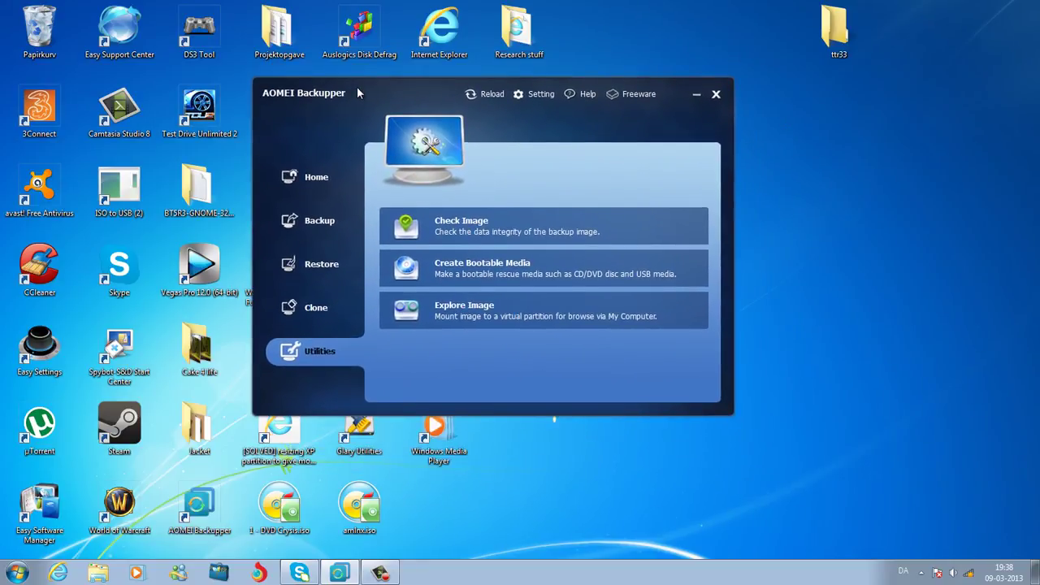
pyautogui.click(317, 177)
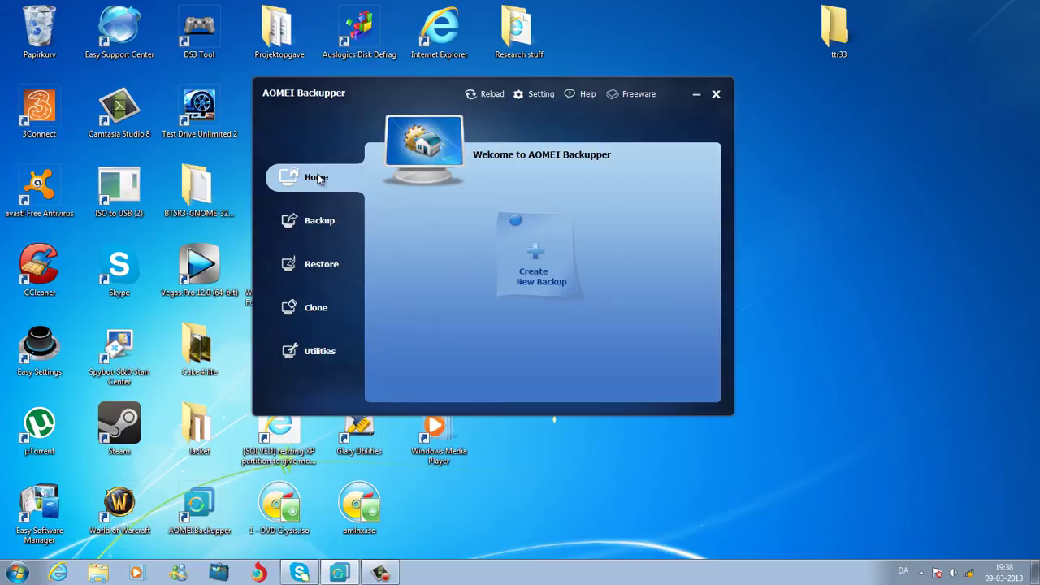
pyautogui.click(352, 345)
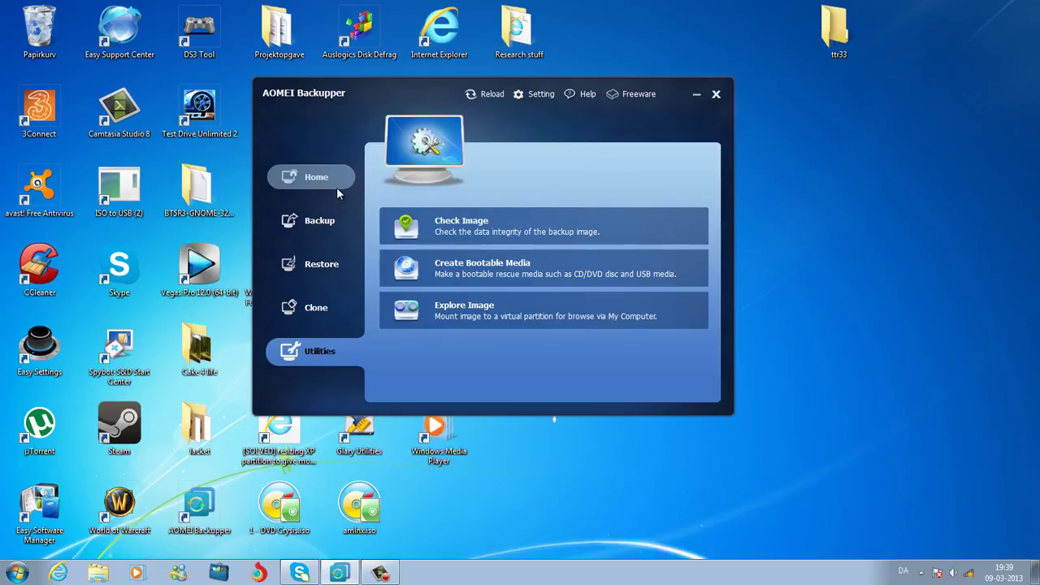
pyautogui.click(336, 187)
pyautogui.click(325, 351)
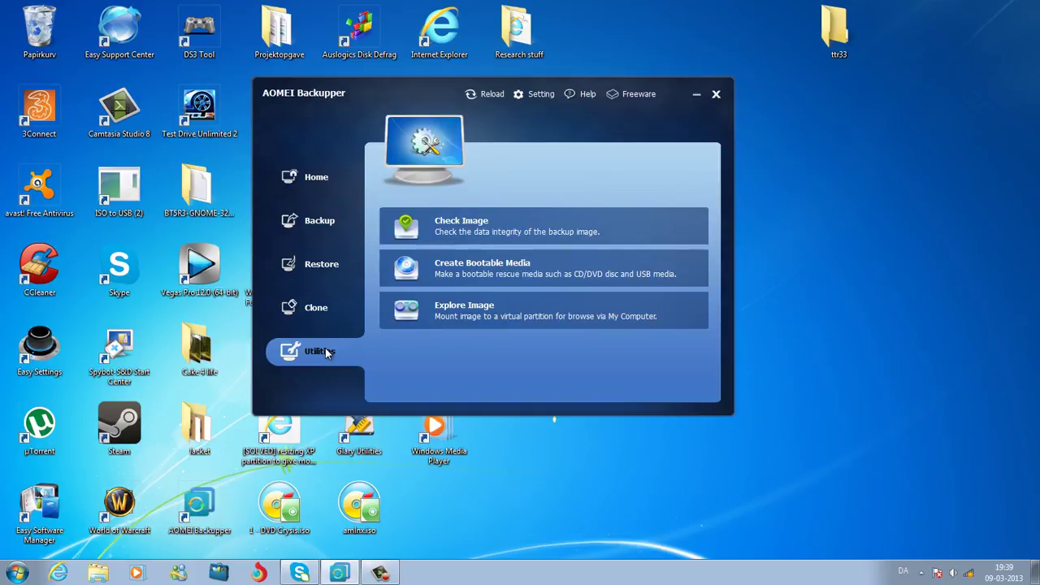
pyautogui.click(380, 572)
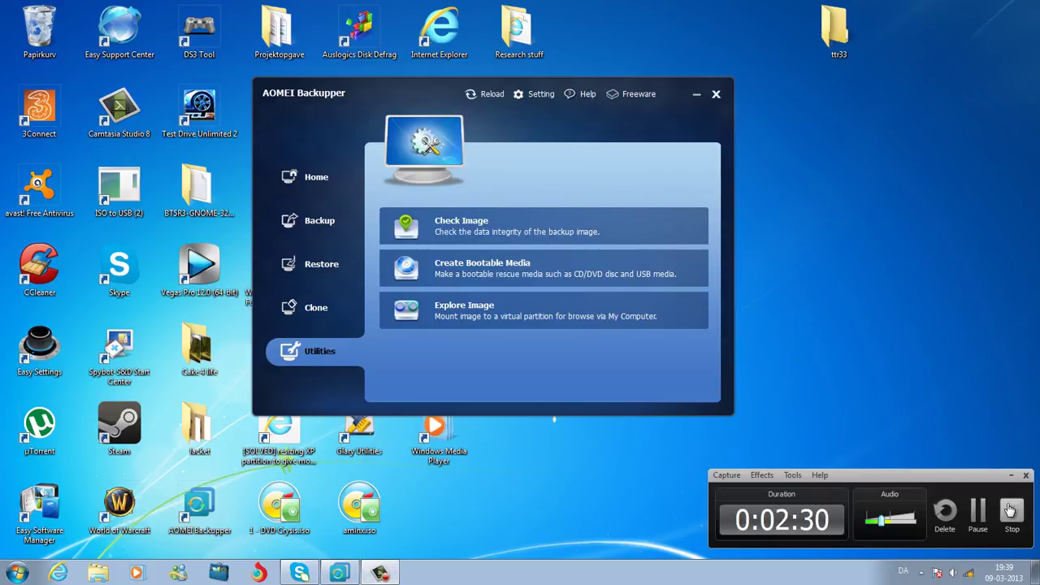